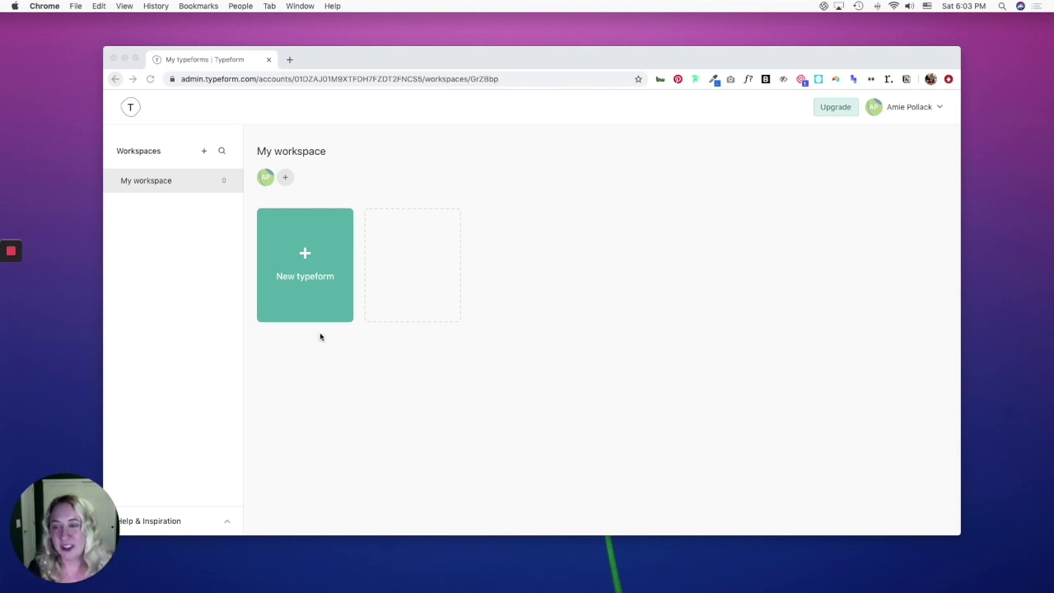
Start a new typeform in My workspace from scratch instead of using a template.
left_click(303, 252)
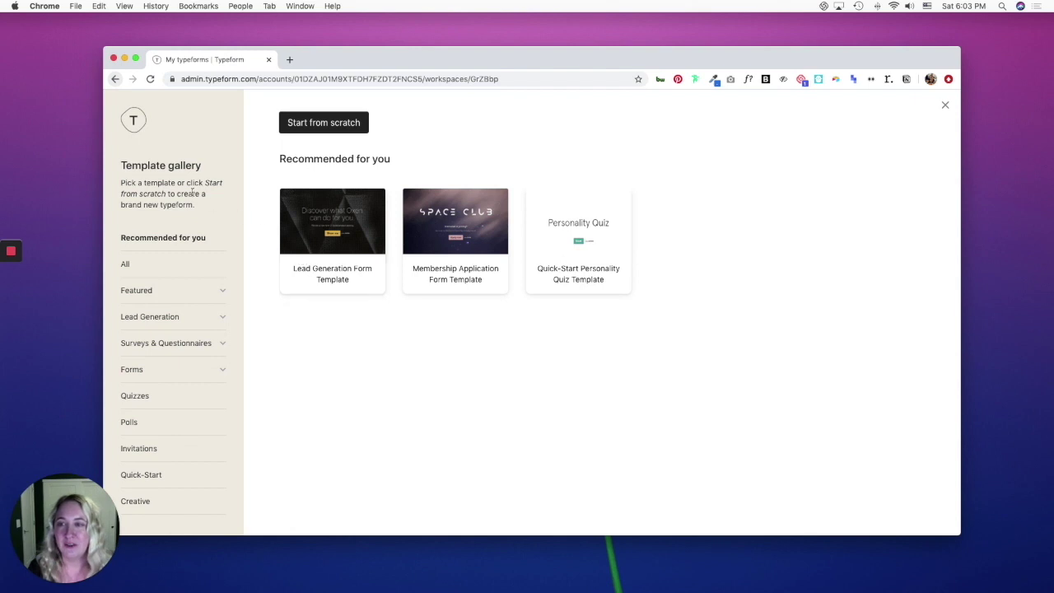
left_click(298, 123)
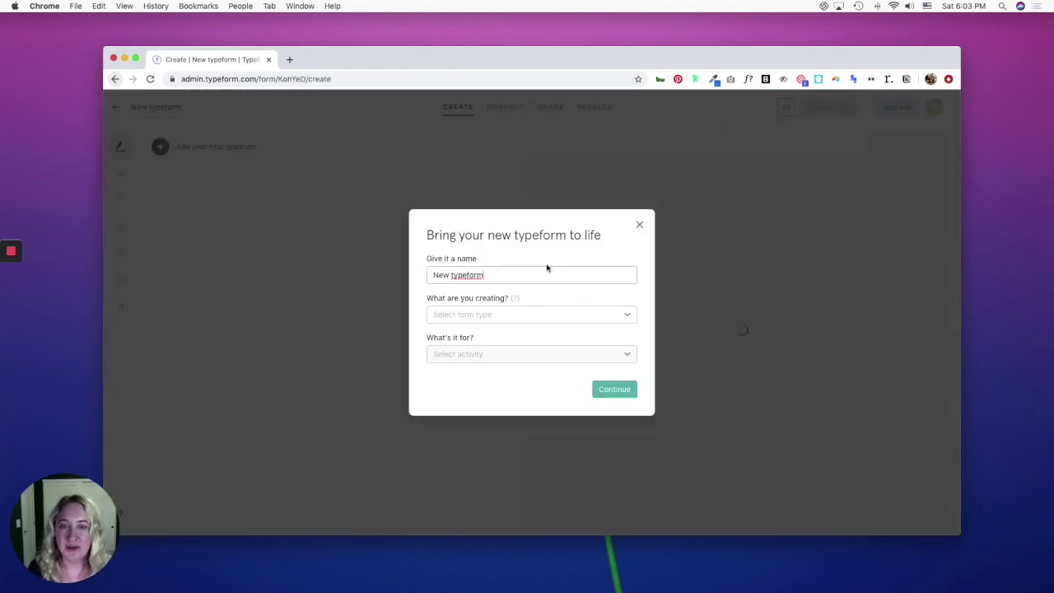
Name the blank form 'Makerpad Expert Network' and set it as a Recruiting application form.
triple_click(542, 274)
type("Makerpad Expert Network")
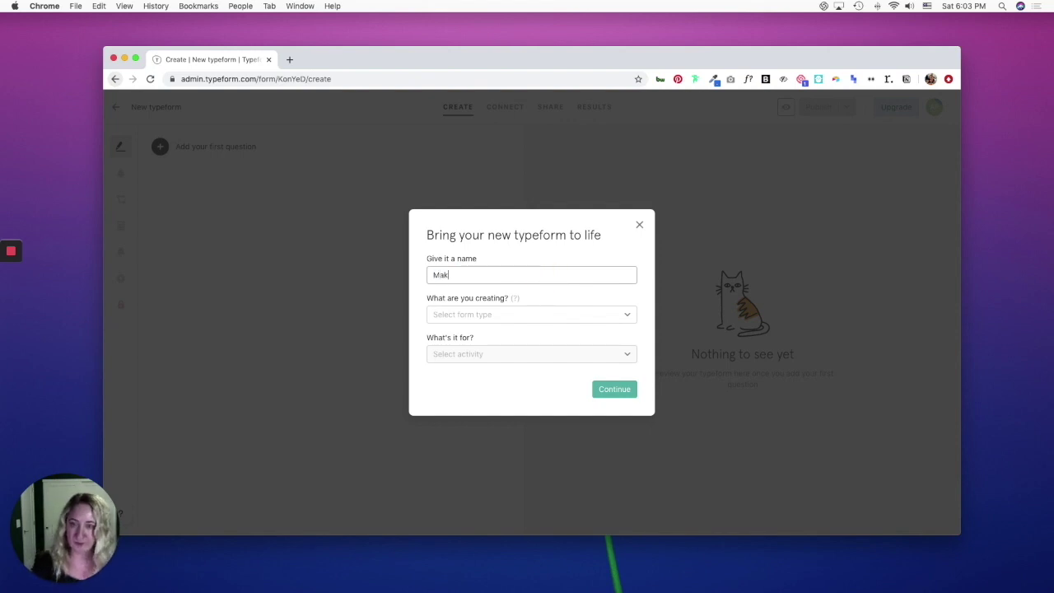
left_click(606, 320)
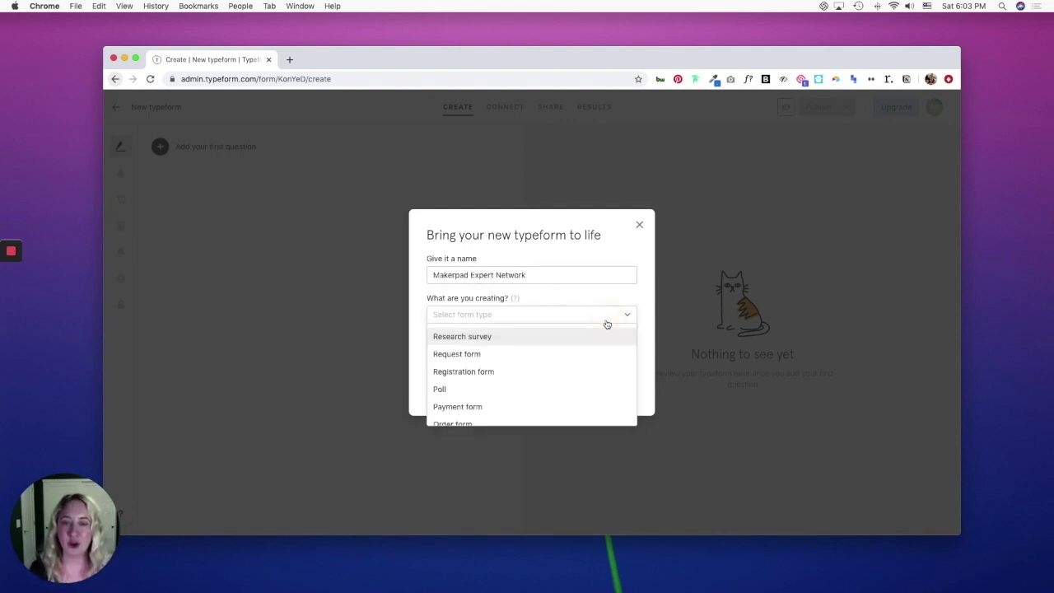
scroll(586, 360, "down", 1)
scroll(586, 362, "down", 3)
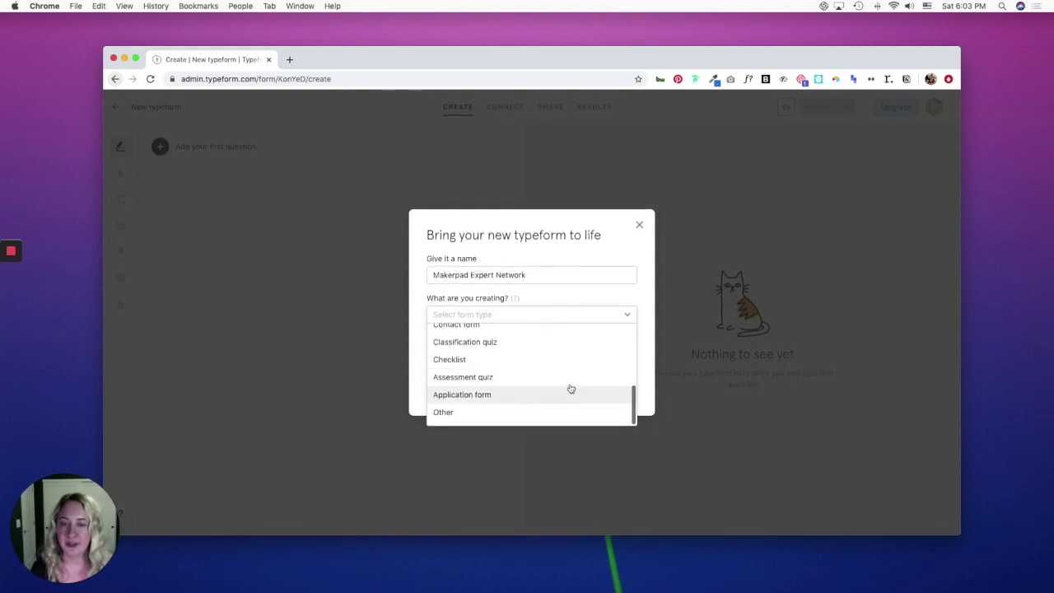
left_click(565, 393)
left_click(609, 355)
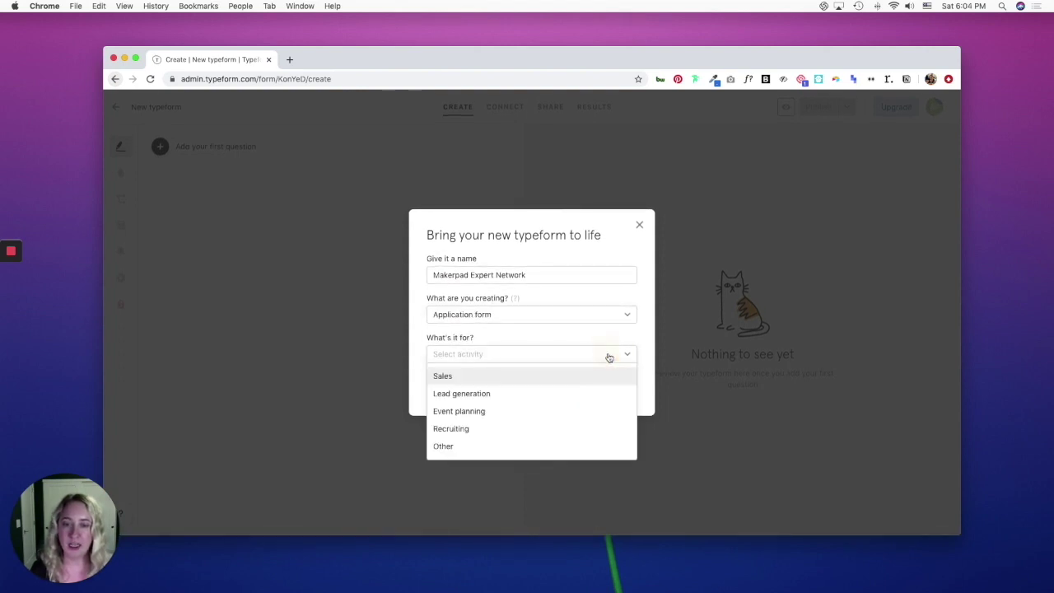
left_click(527, 429)
left_click(624, 395)
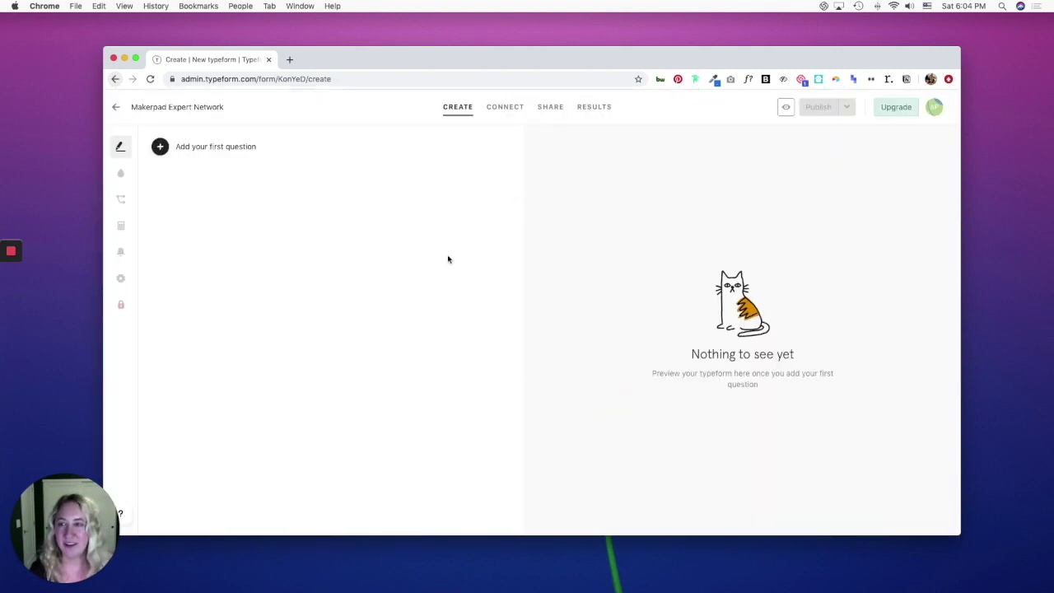
left_click(160, 147)
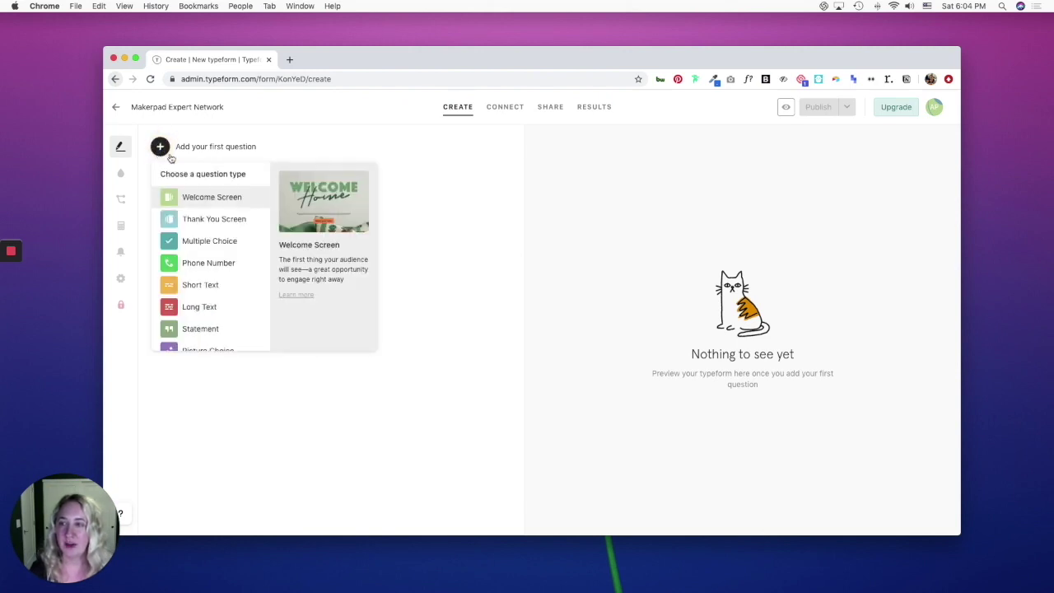
Add a Welcome Screen with the pasted message inviting people to apply for the Makerpad Expert Network.
scroll(209, 345, "down", 1)
scroll(202, 235, "down", 5)
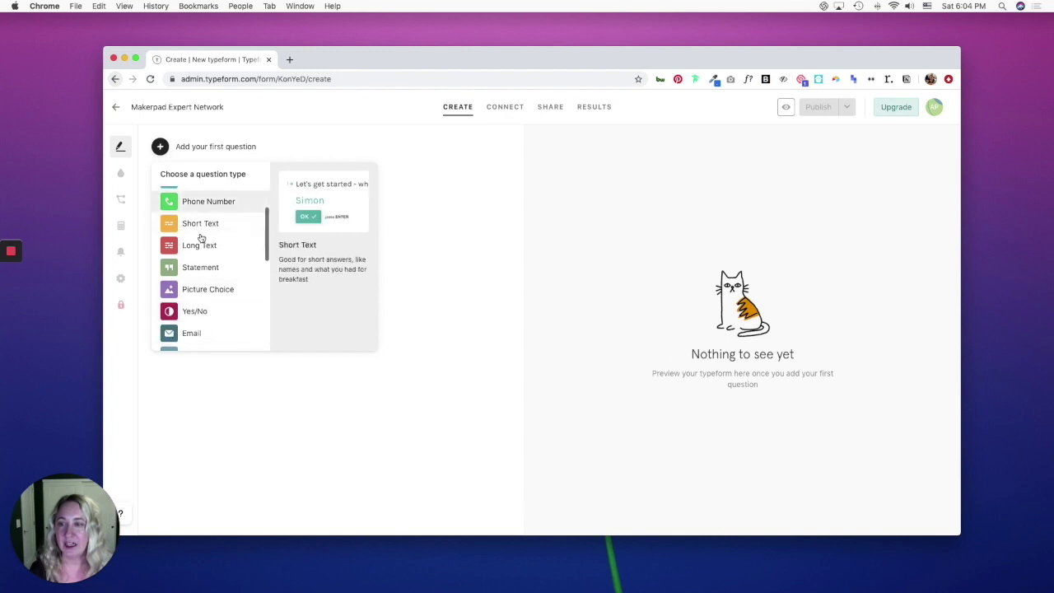
scroll(203, 238, "up", 8)
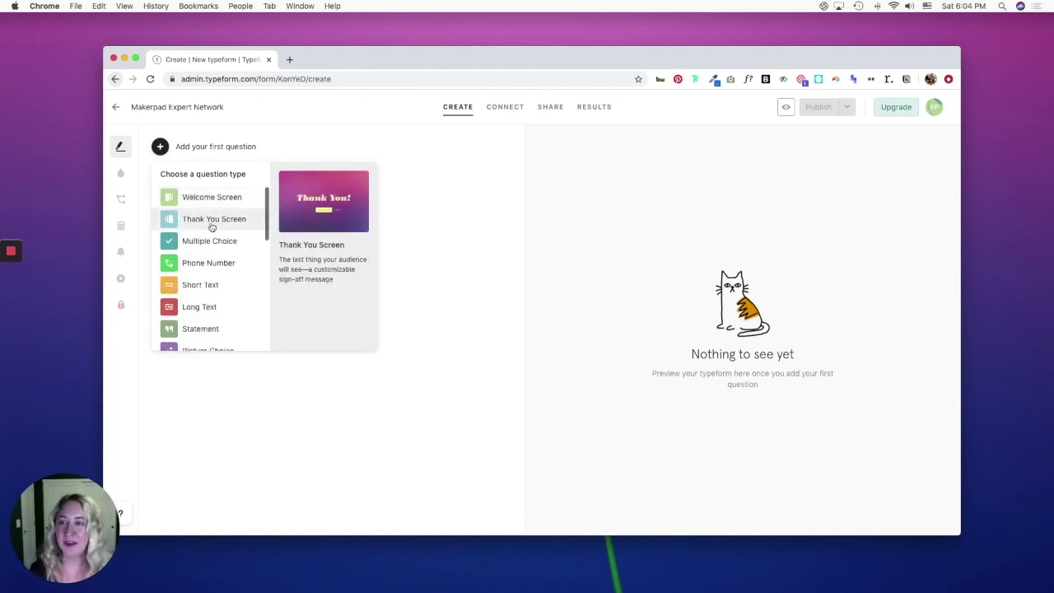
left_click(212, 199)
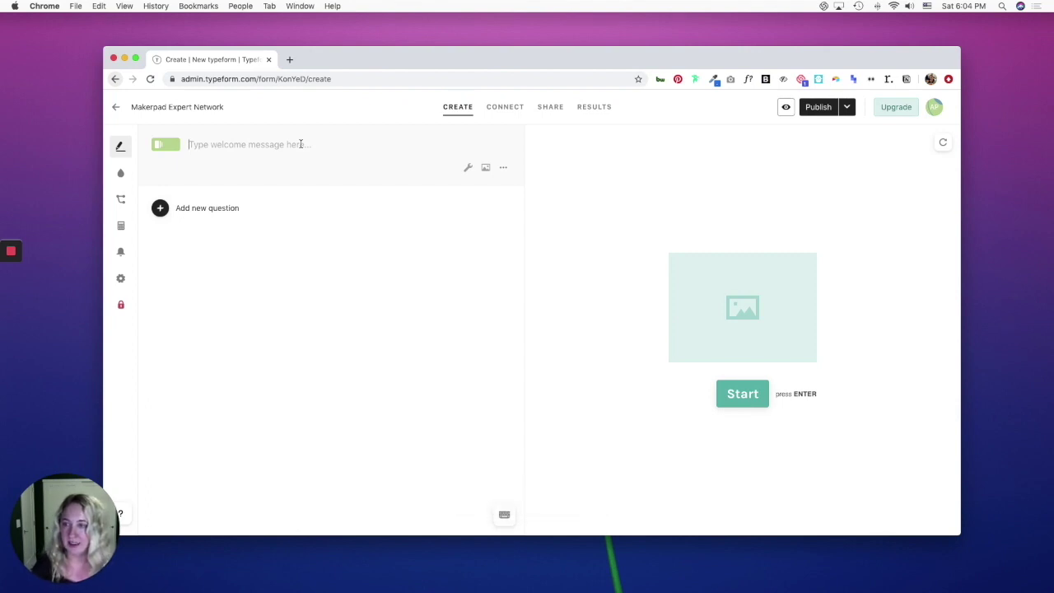
type("Apply for the Makerpad Expert Network by answering a few quick questions.")
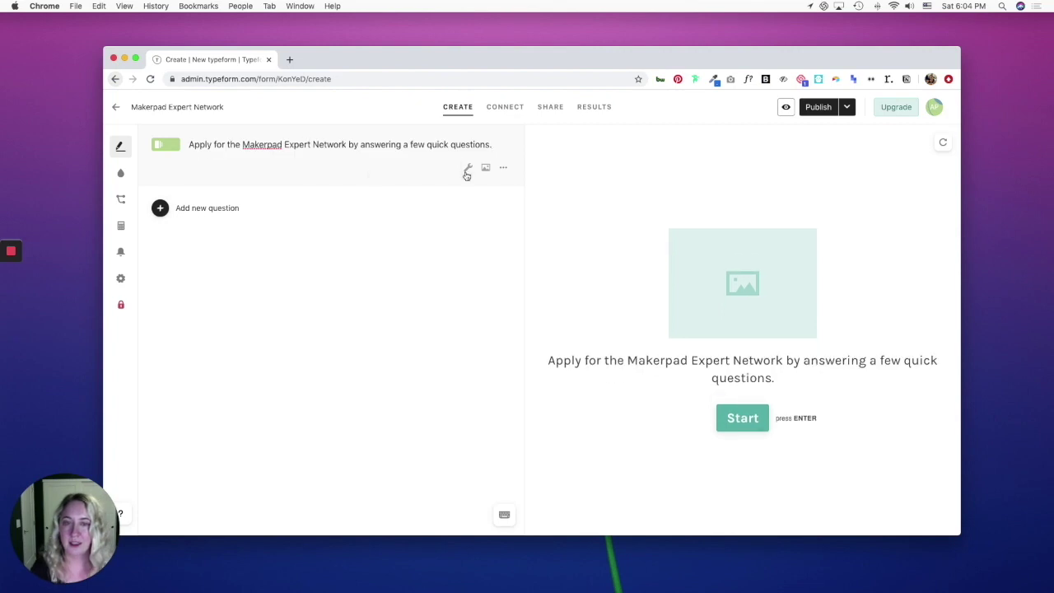
Upload the Makerpad logo as the welcome screen's image.
left_click(486, 169)
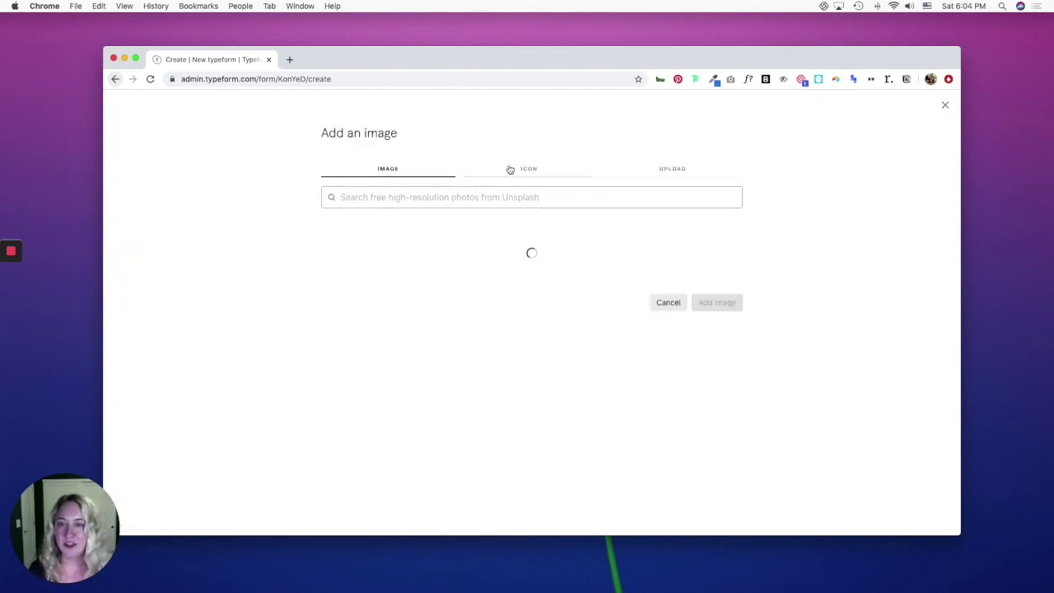
left_click(673, 170)
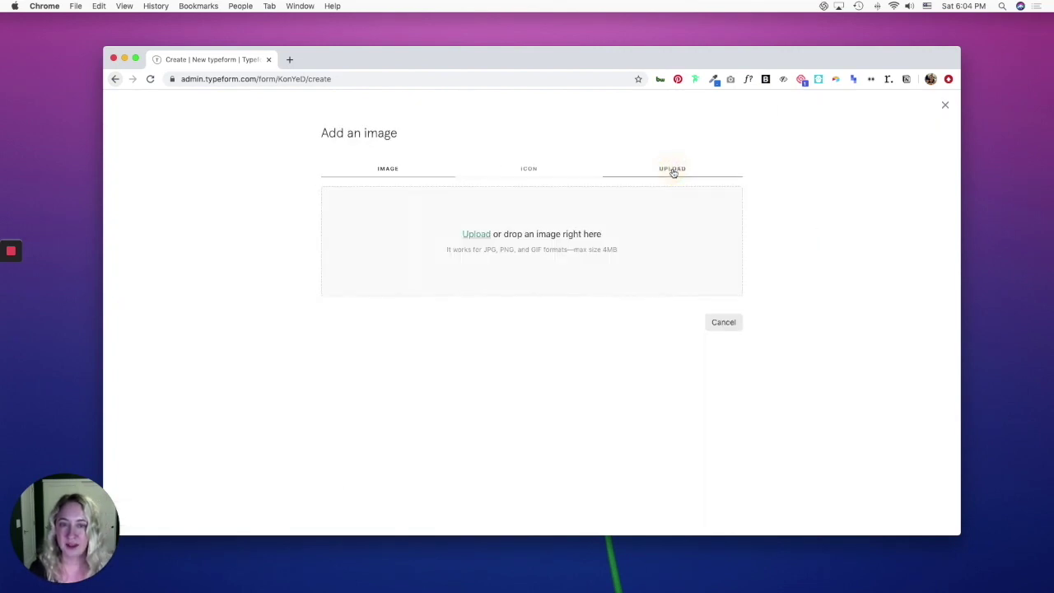
left_click(480, 236)
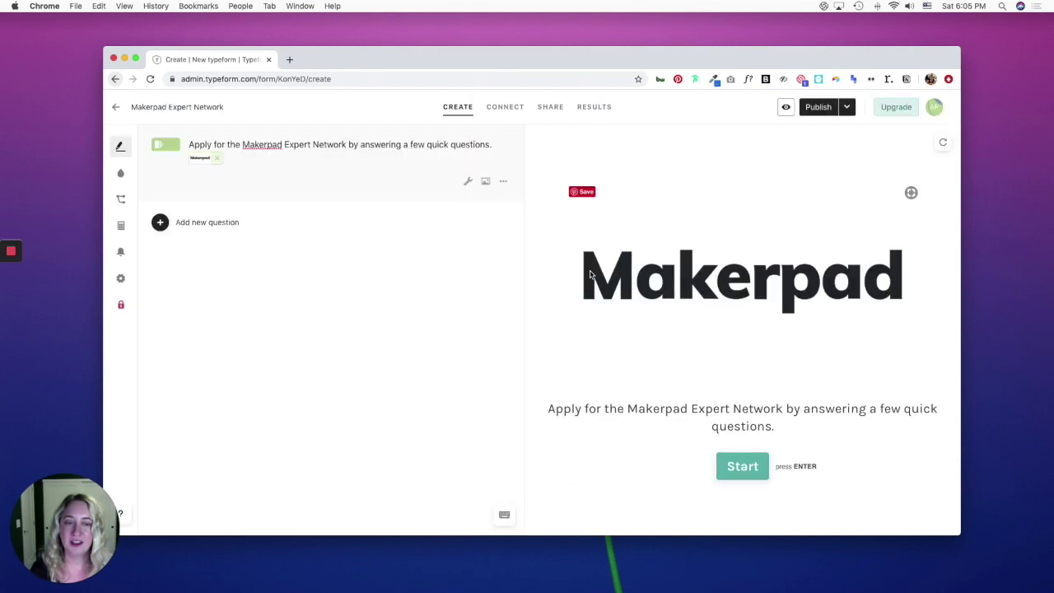
Add a required Short Text question 'Hi, what's your name?' as question 1.
left_click(163, 223)
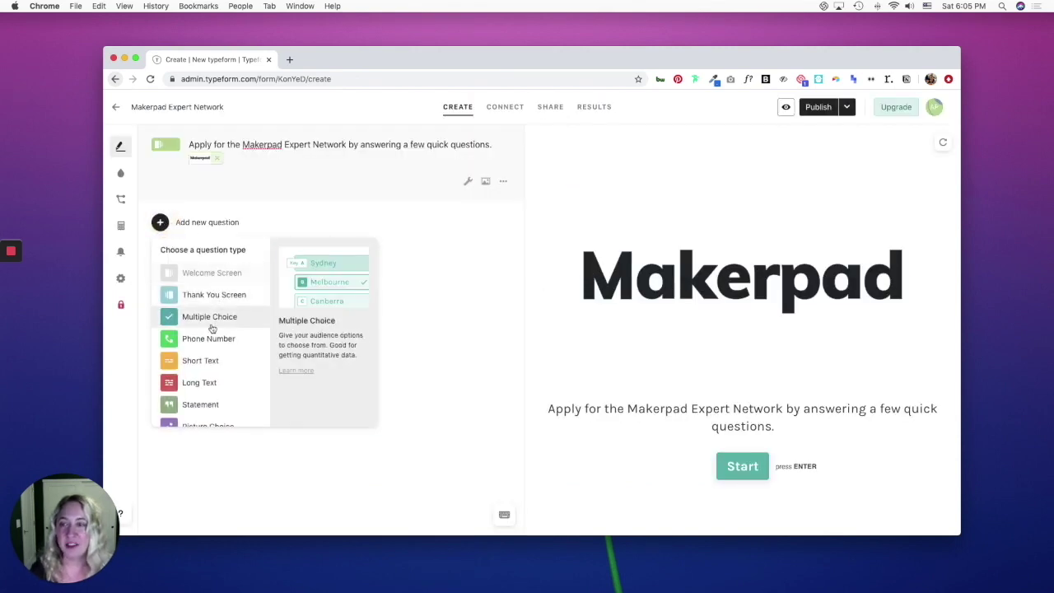
scroll(212, 327, "down", 2)
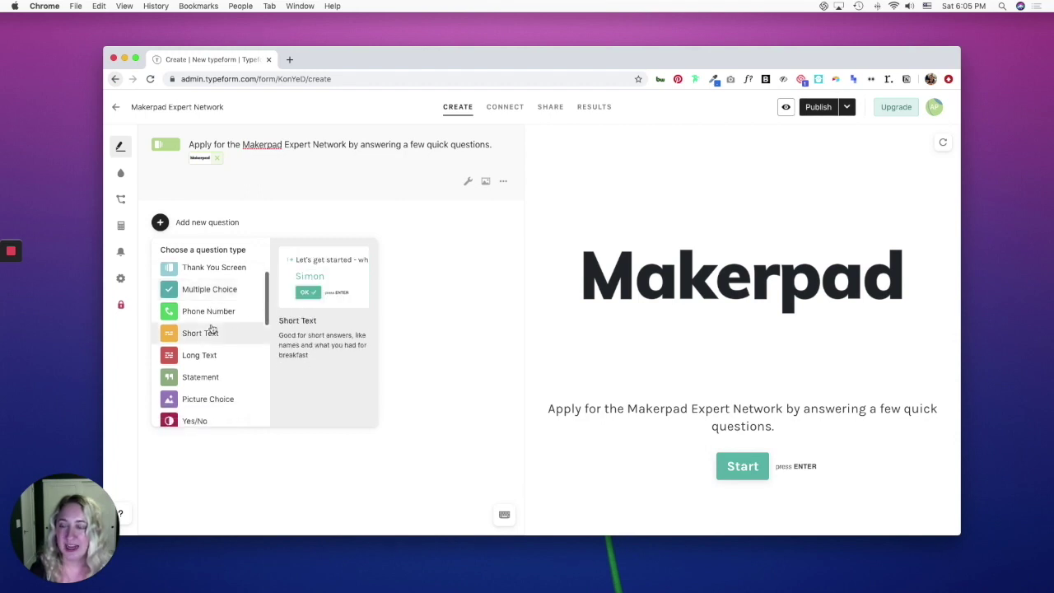
scroll(211, 328, "up", 2)
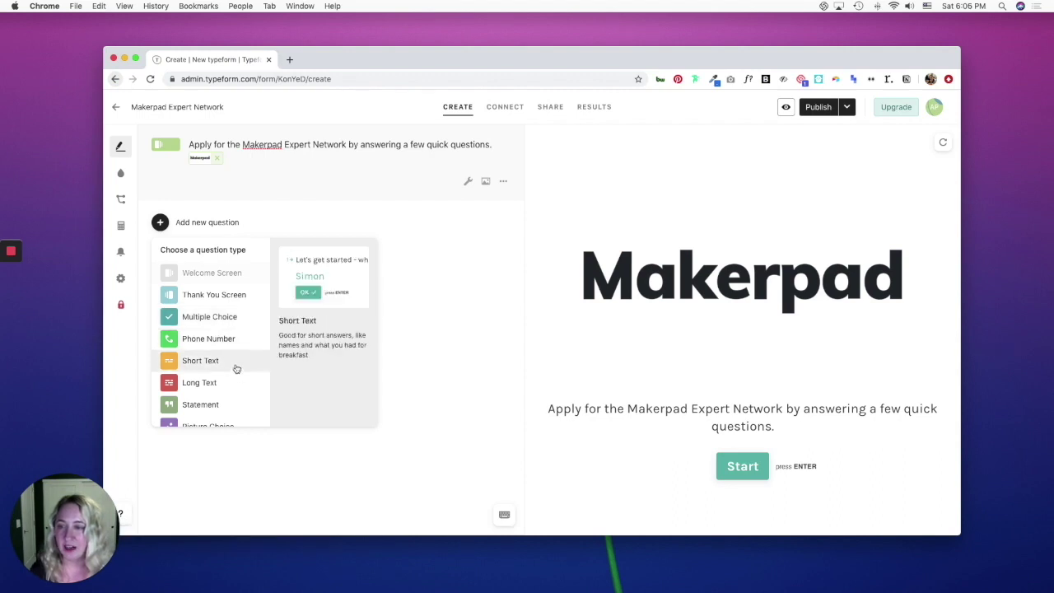
left_click(191, 363)
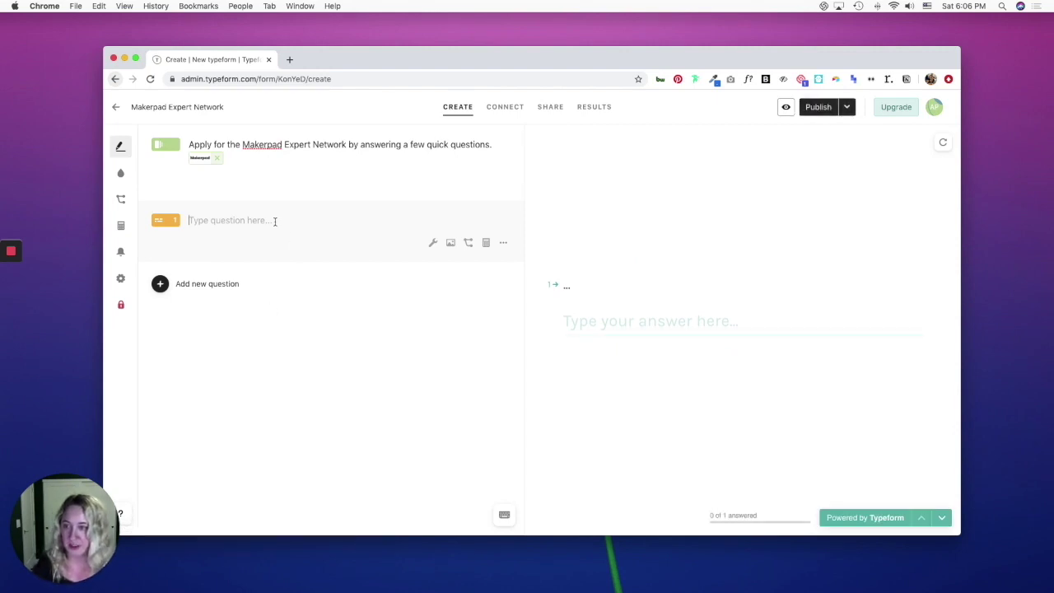
type("Hi, what's your name?")
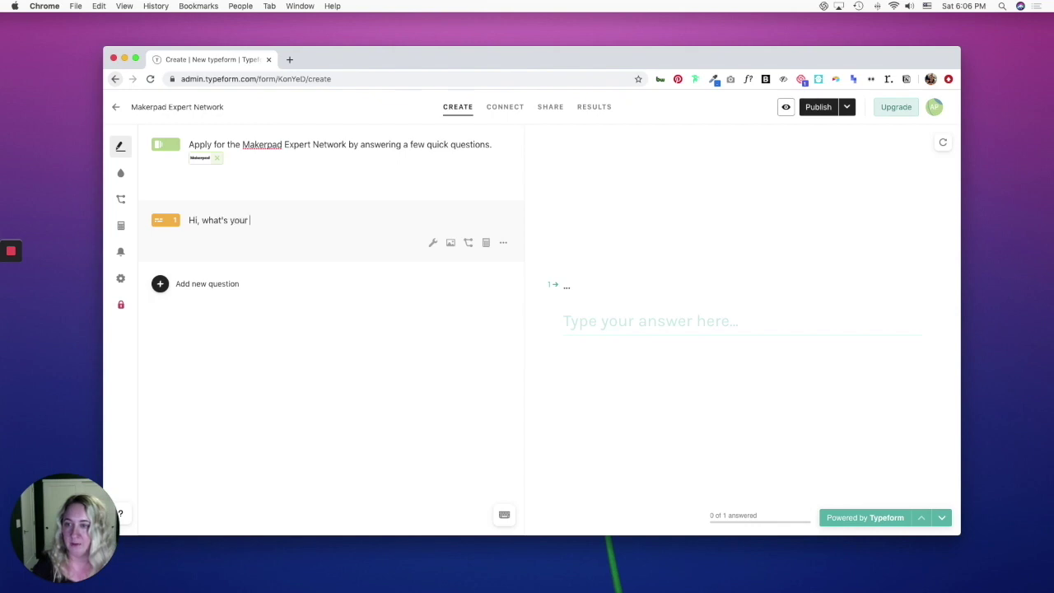
left_click(433, 245)
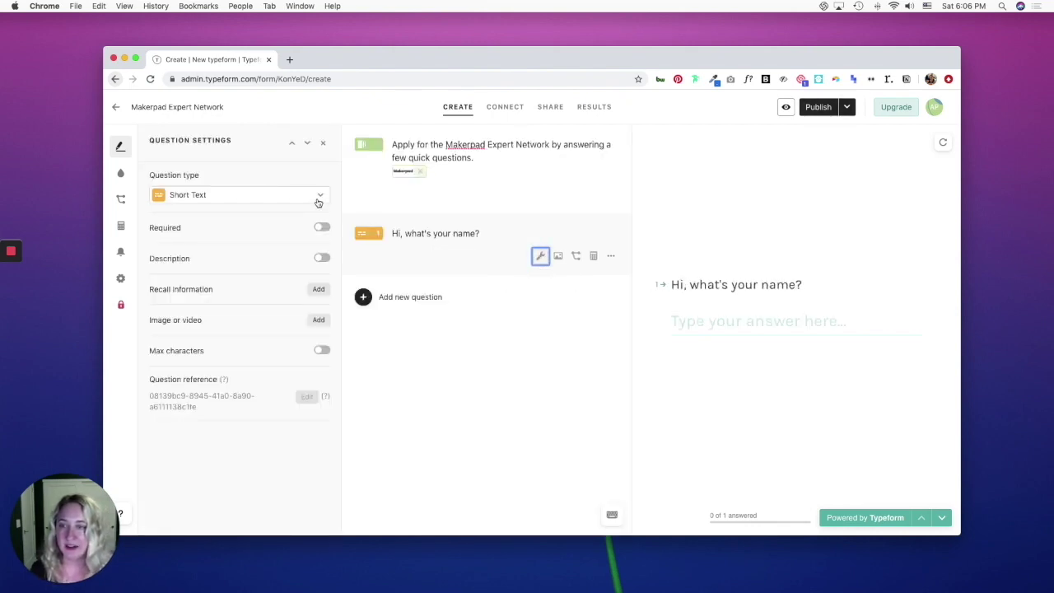
left_click(325, 229)
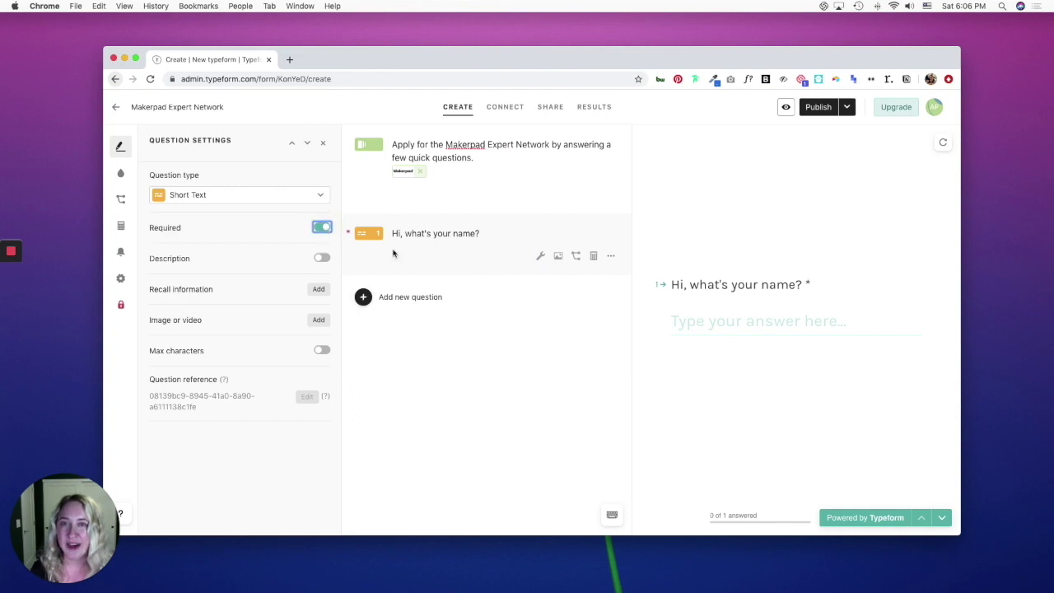
left_click(458, 250)
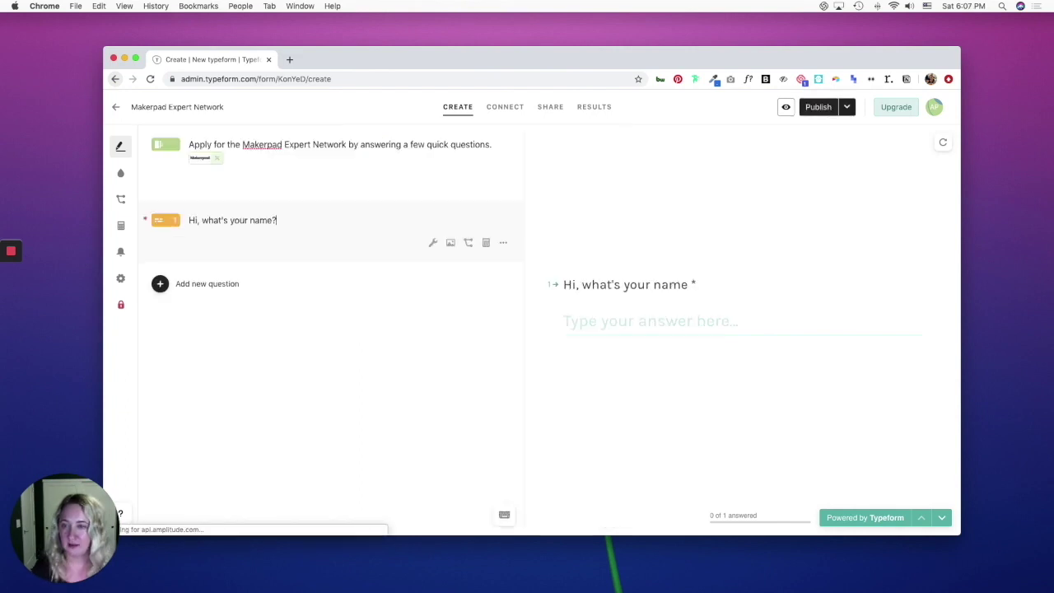
left_click(160, 283)
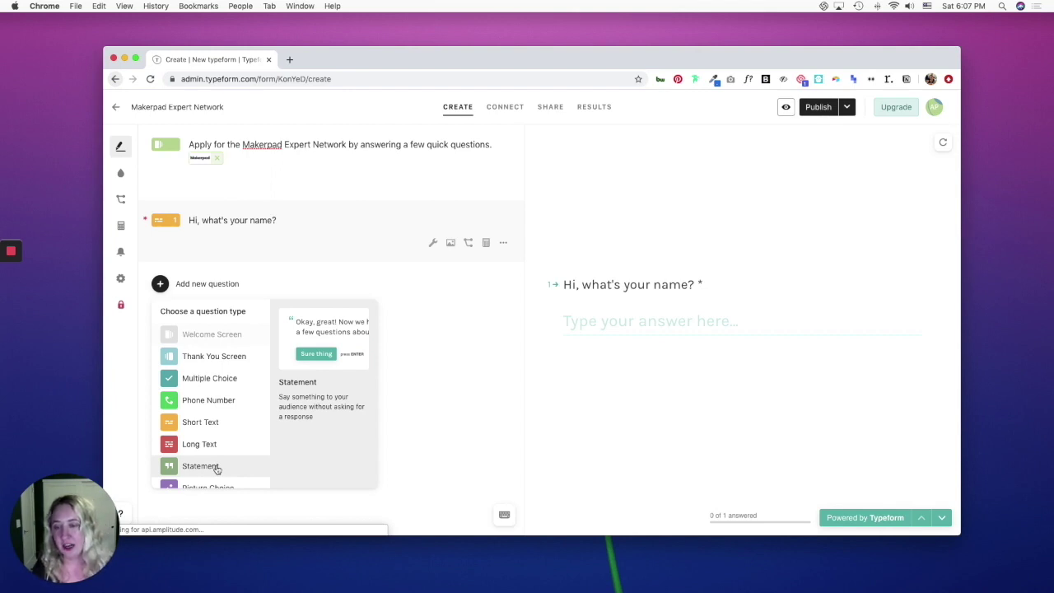
Add a statement reading 'Thanks for your interest in the Makerpad Expert Network.'.
left_click(216, 468)
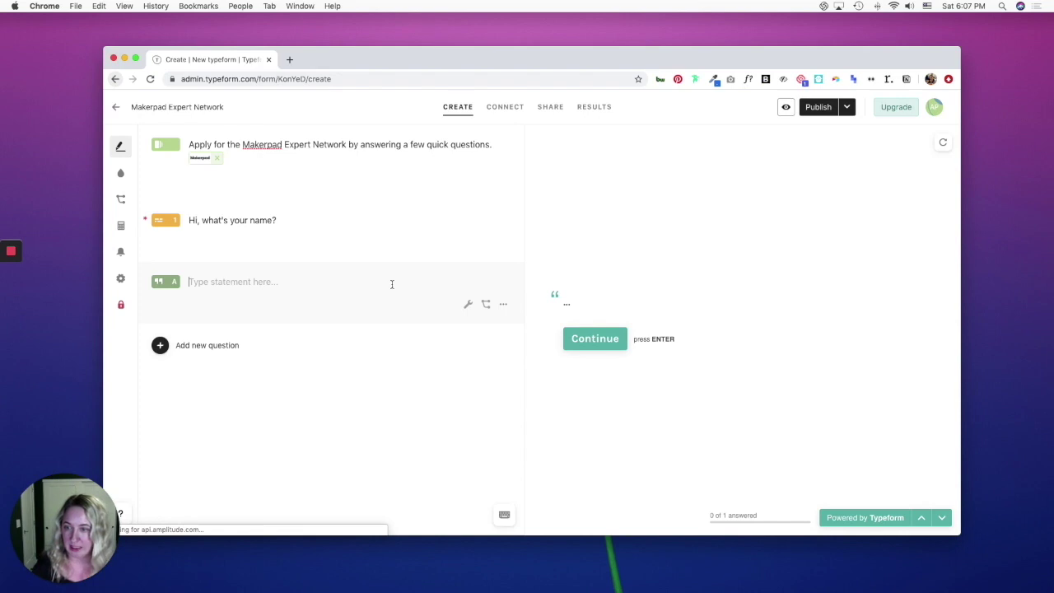
type("Thanks fo")
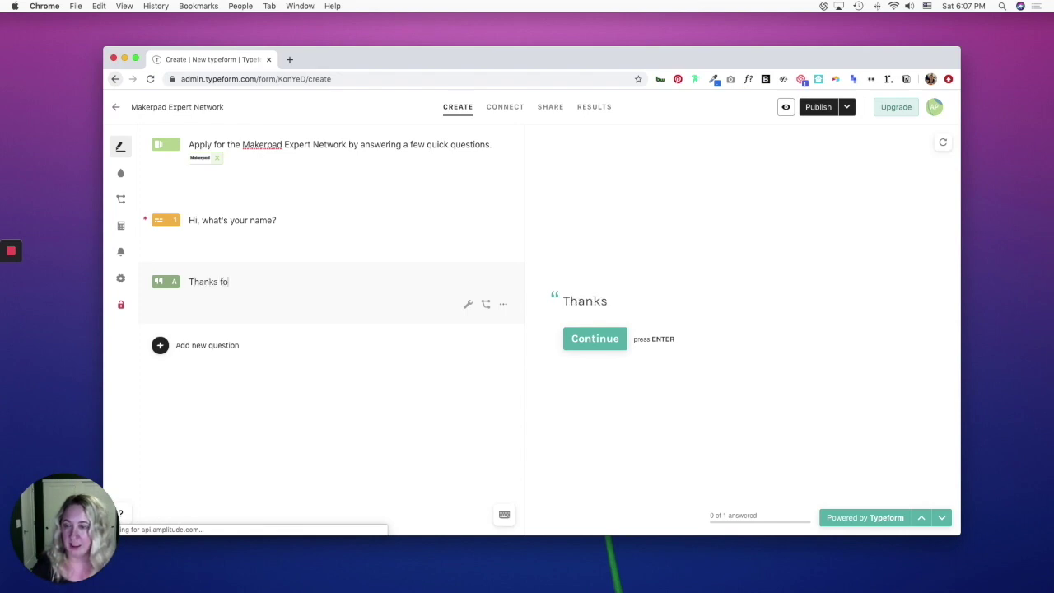
type("r your i")
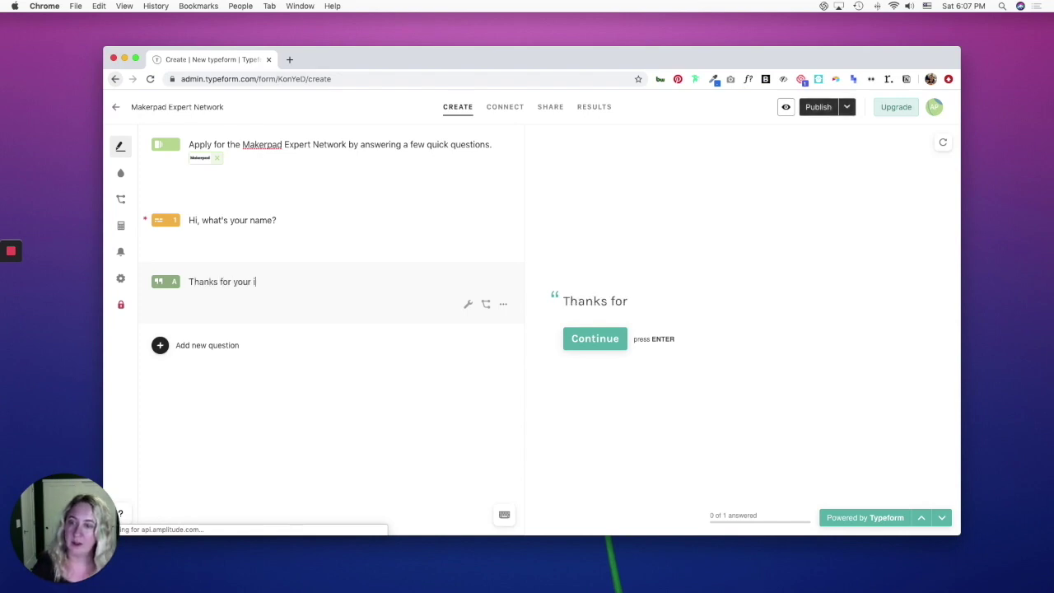
type("nterest in the")
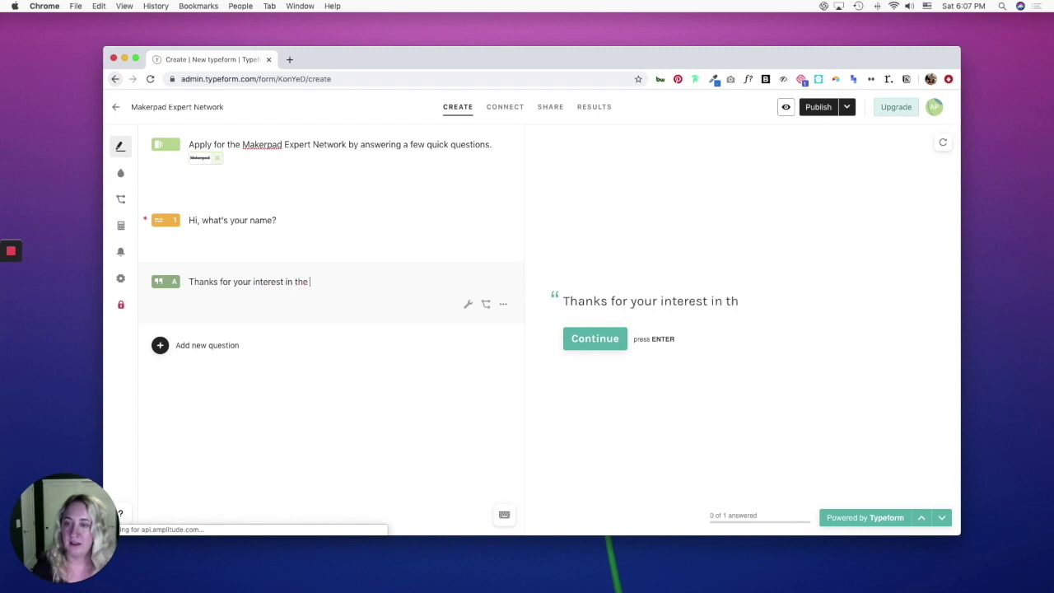
type(" Makerpad E")
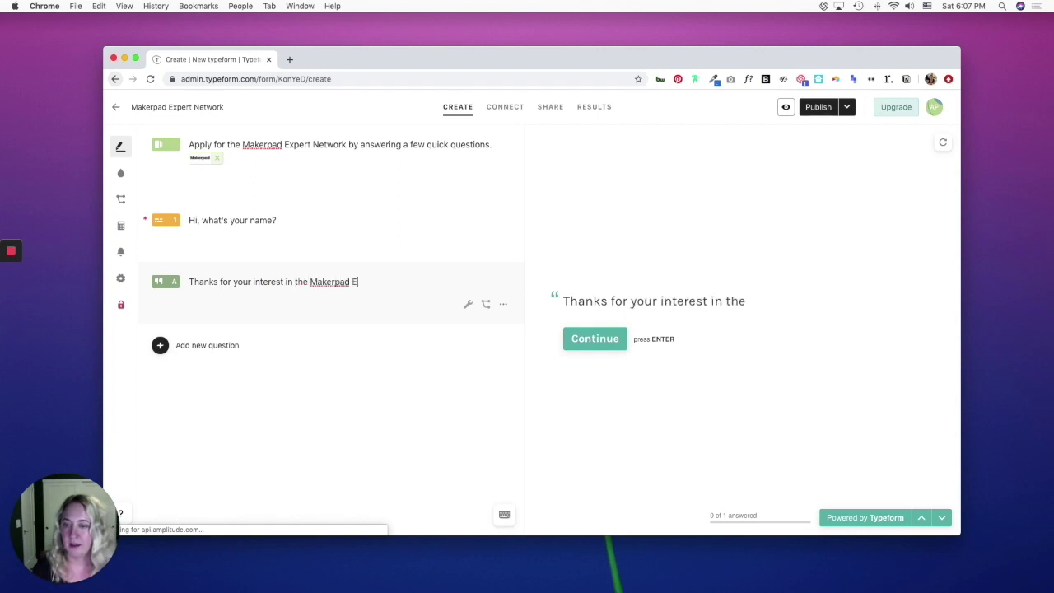
type("xpert Network.")
left_click(198, 345)
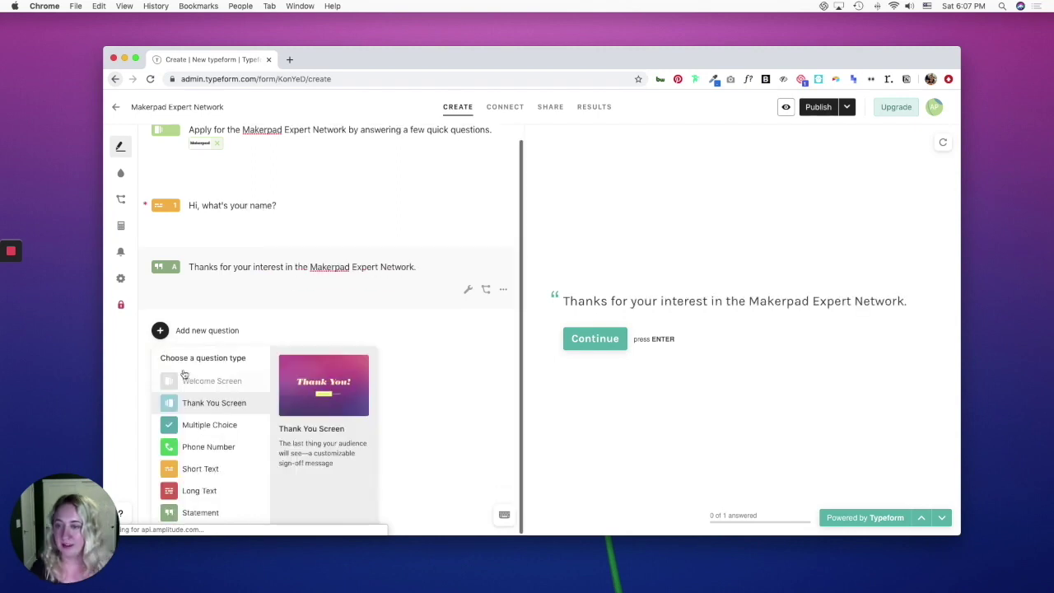
Add a required Email question 'What's your email address?' as question 2.
scroll(194, 395, "down", 3)
scroll(197, 442, "down", 3)
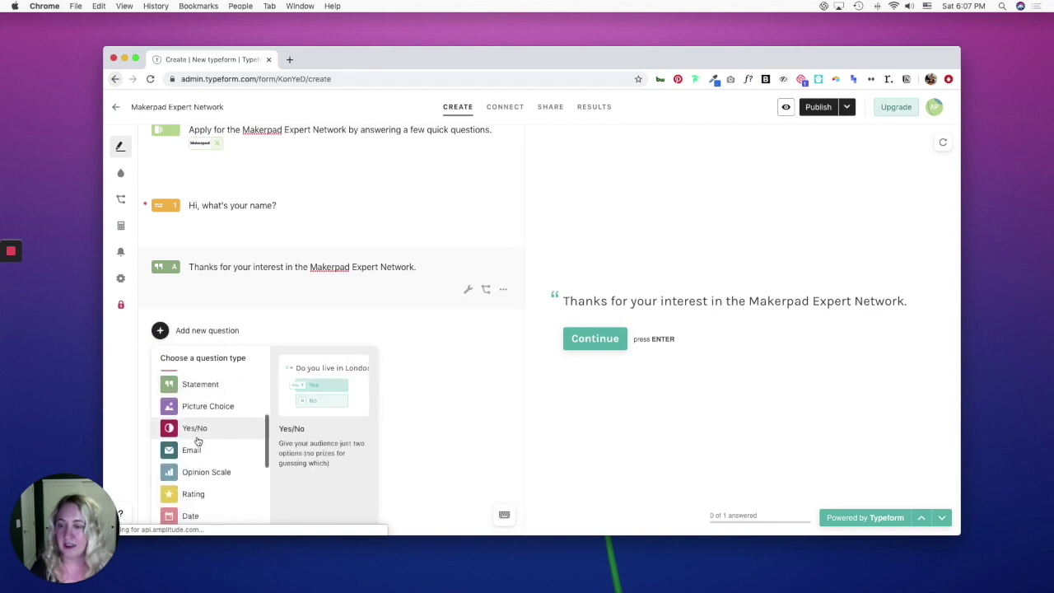
left_click(197, 448)
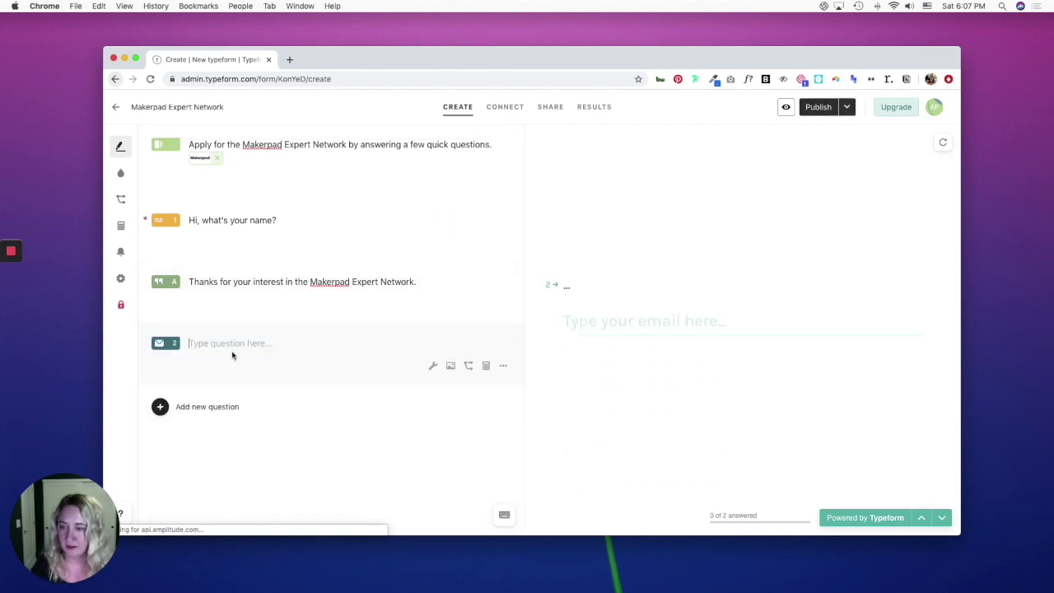
type("What's your email address")
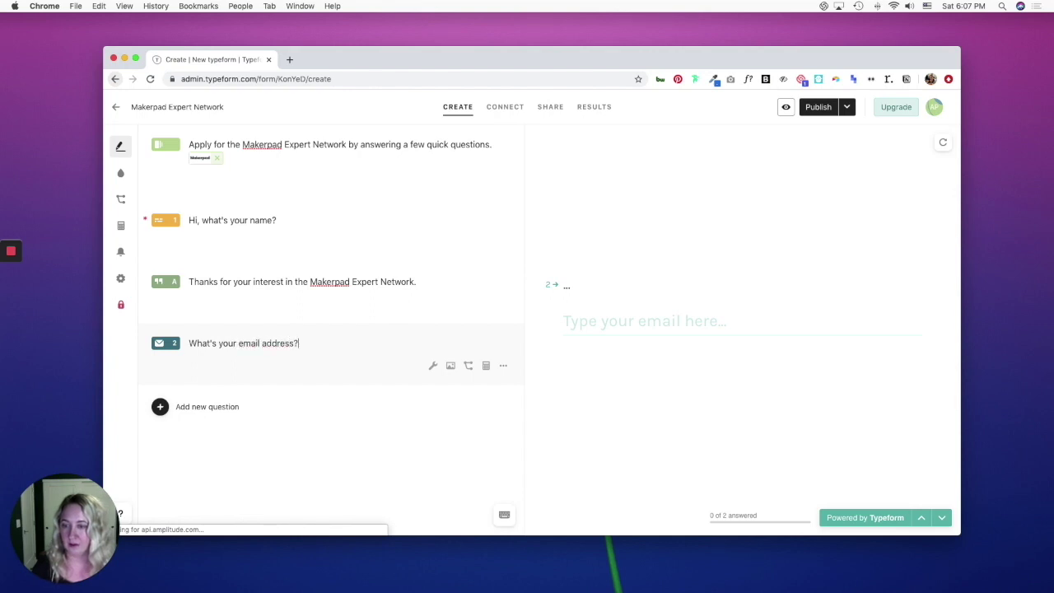
type("?")
left_click(432, 365)
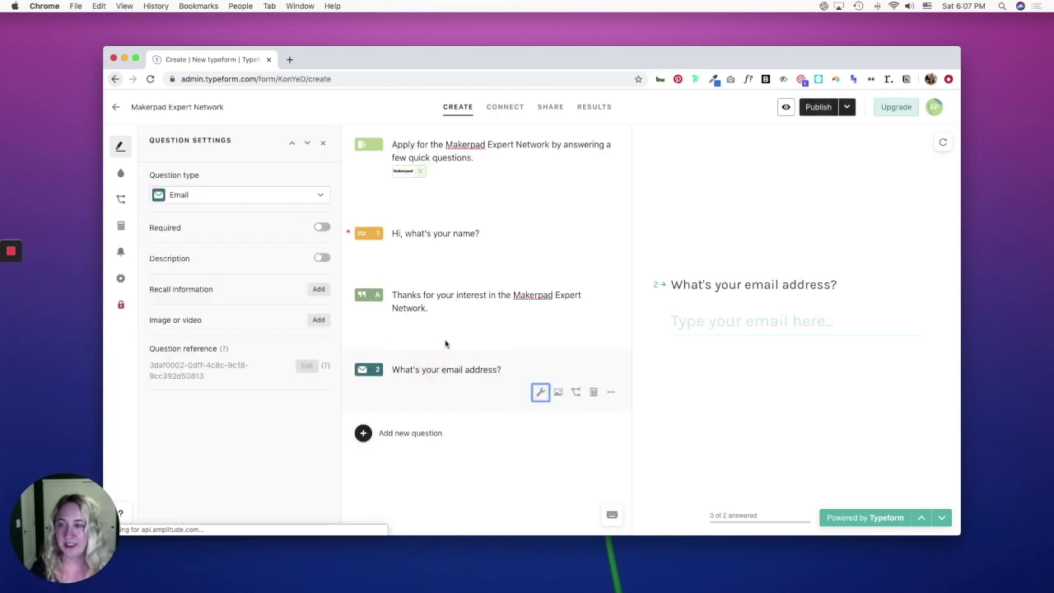
left_click(321, 228)
left_click(404, 432)
scroll(411, 432, "down", 2)
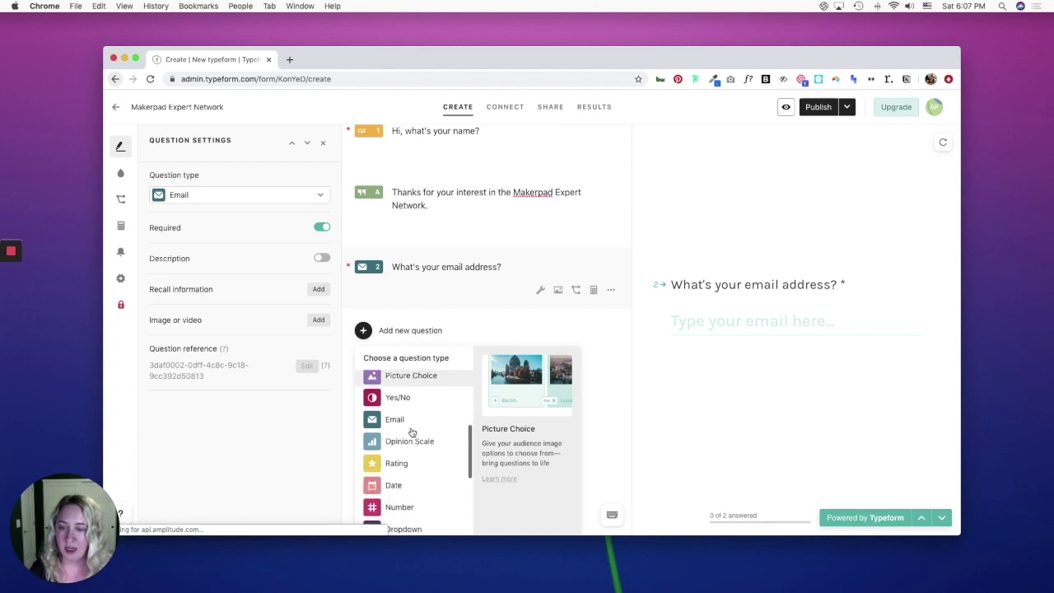
scroll(412, 432, "down", 3)
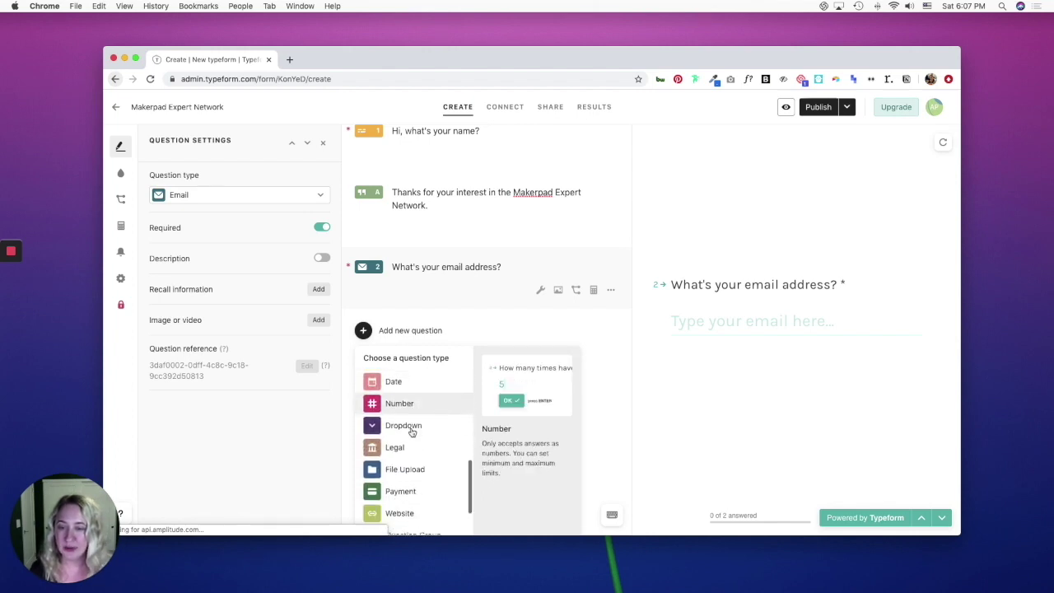
scroll(411, 432, "down", 2)
Add required multiple-choice 'What tools are you an expert in?' with Airtable, Webflow, Carrd, Typeform, multiple selection on.
scroll(411, 433, "up", 5)
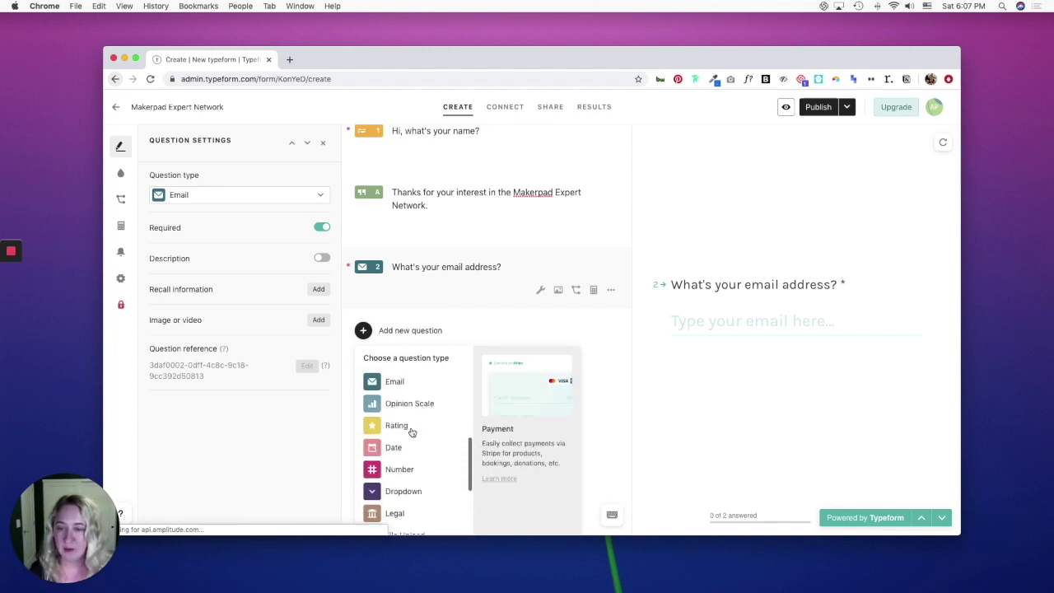
scroll(412, 432, "up", 6)
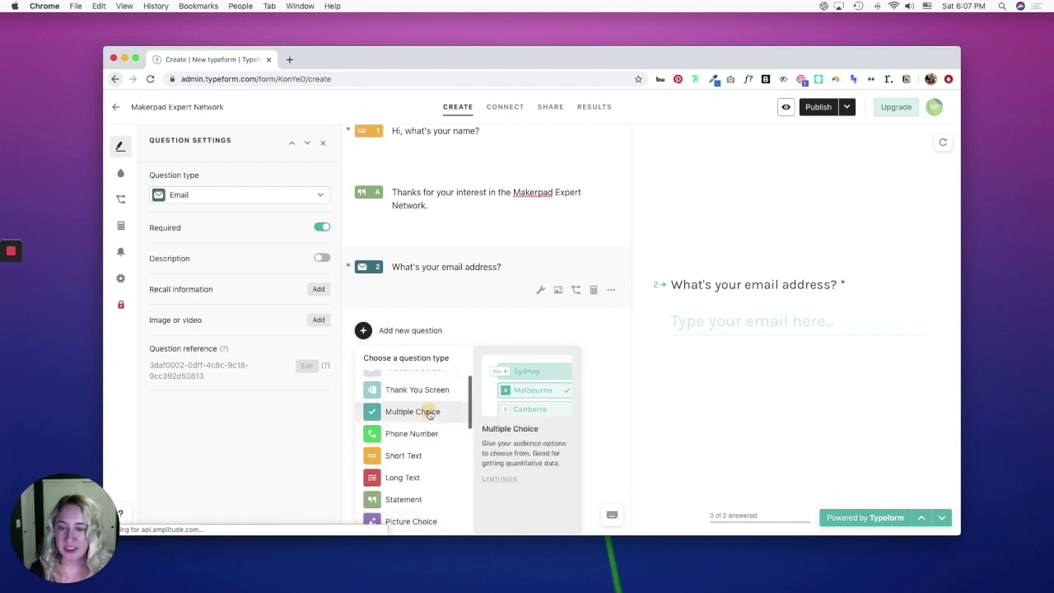
left_click(429, 413)
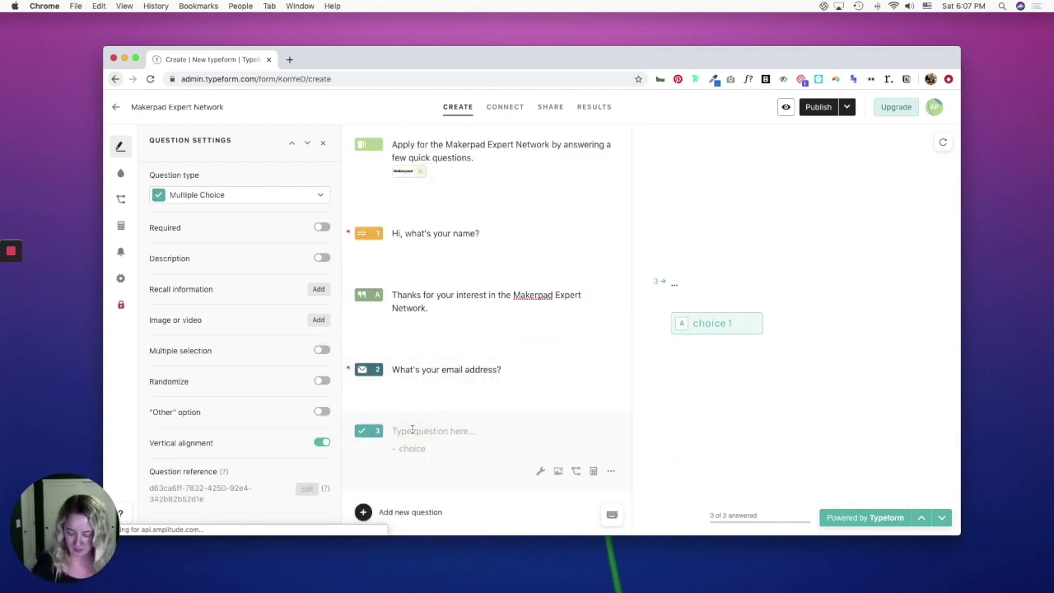
type("What")
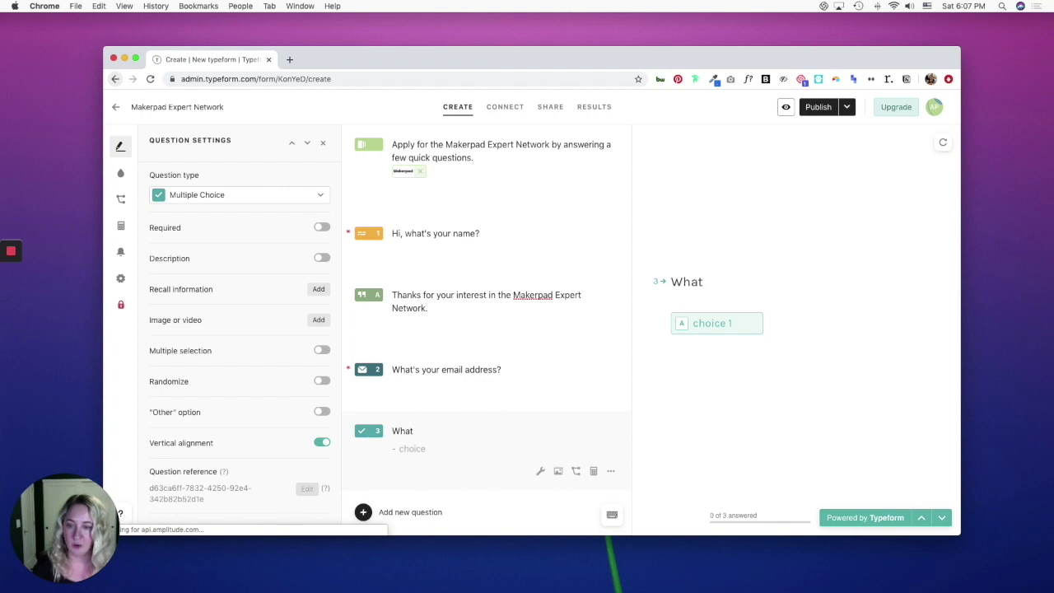
type(" tools are you an ")
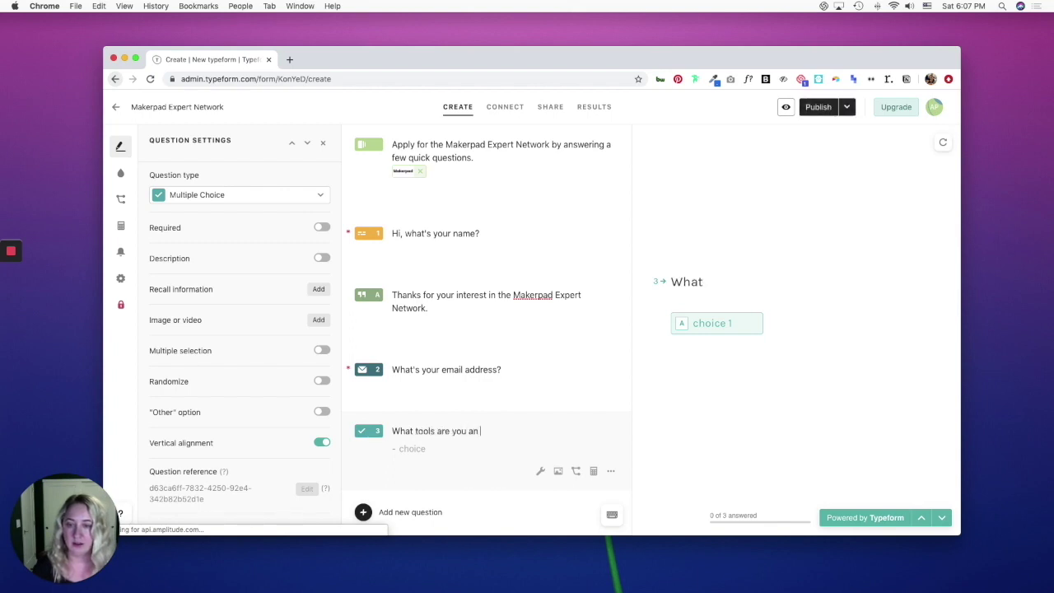
type("expert in?")
key("Return")
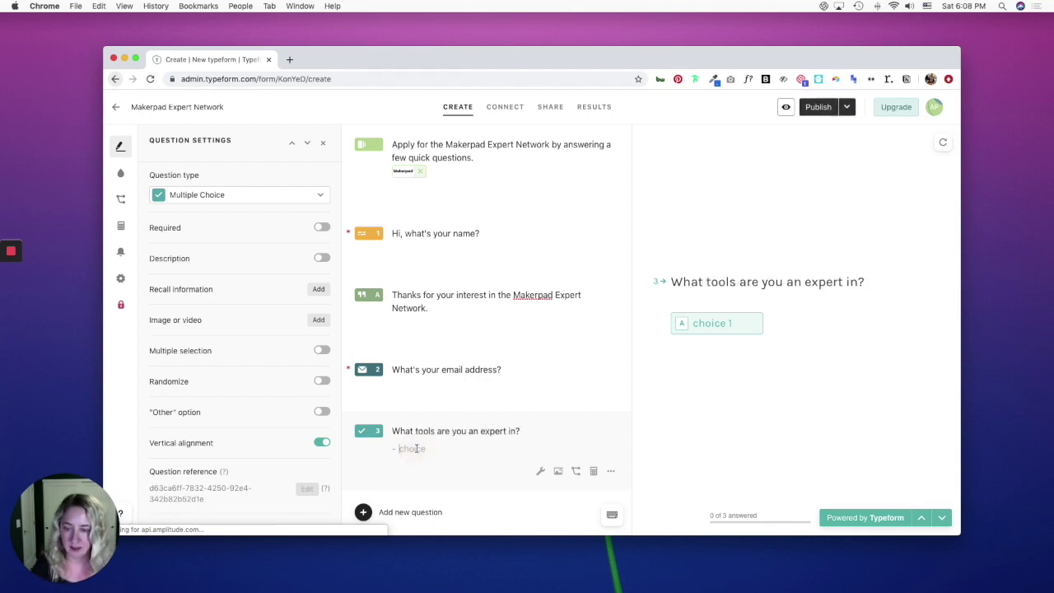
type("Airtable")
key("Return")
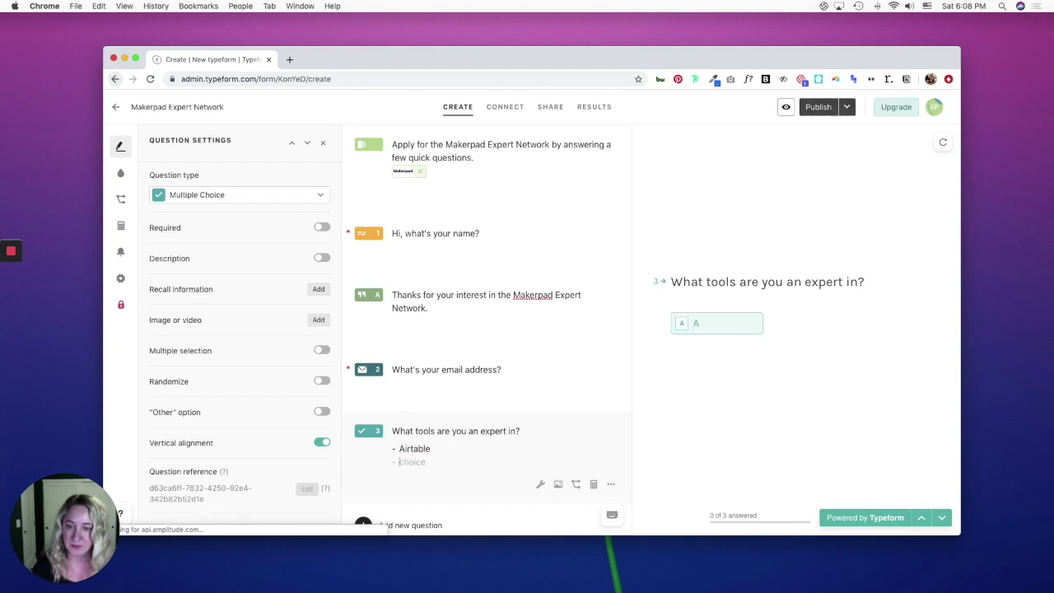
type("Webflow")
key("Return")
type("C")
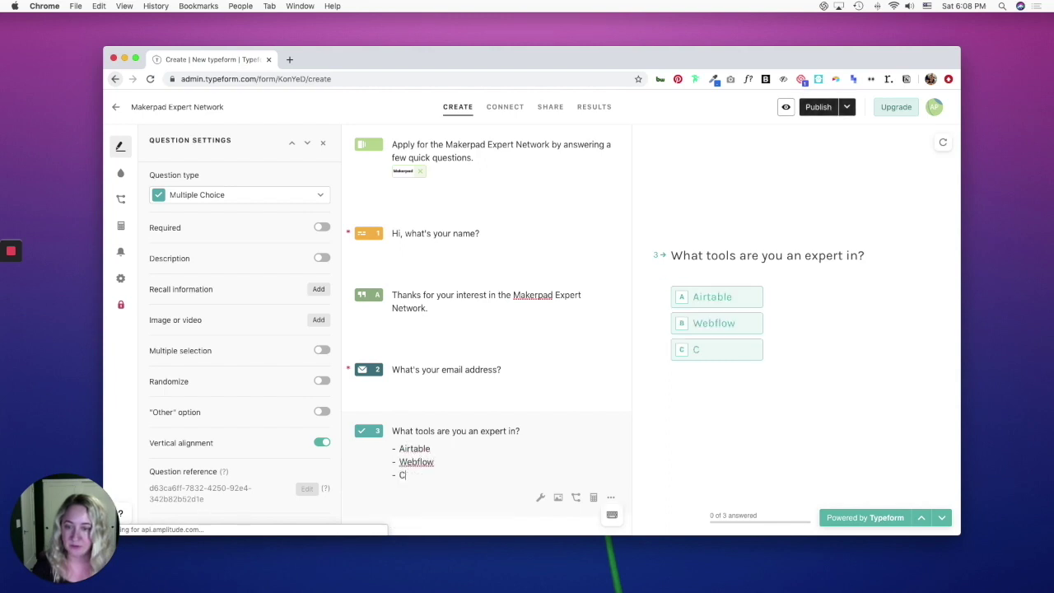
type("arrd")
key("Return")
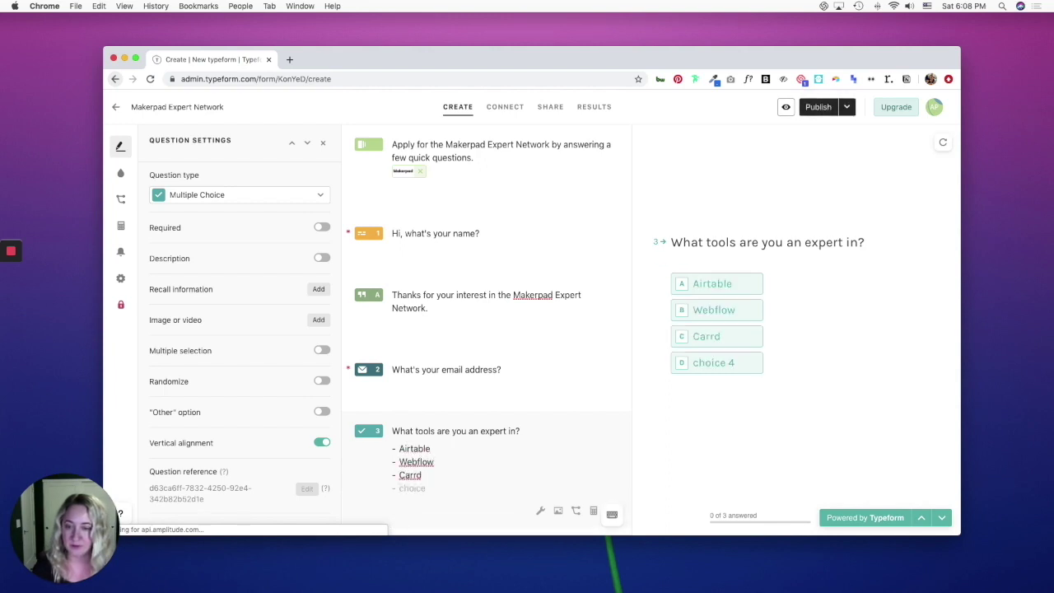
type("Typeform")
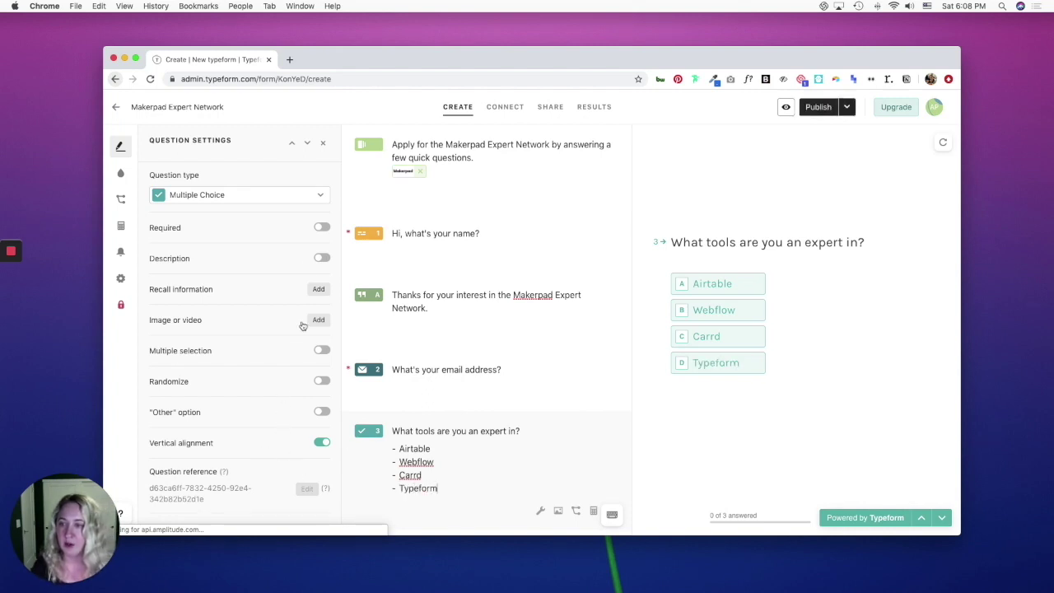
left_click(322, 228)
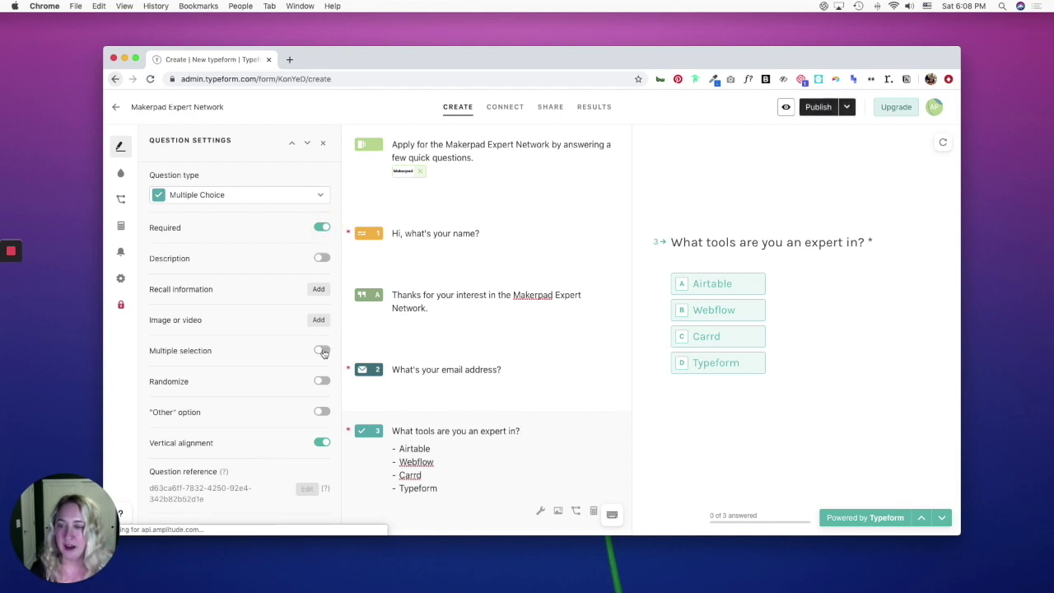
left_click(322, 350)
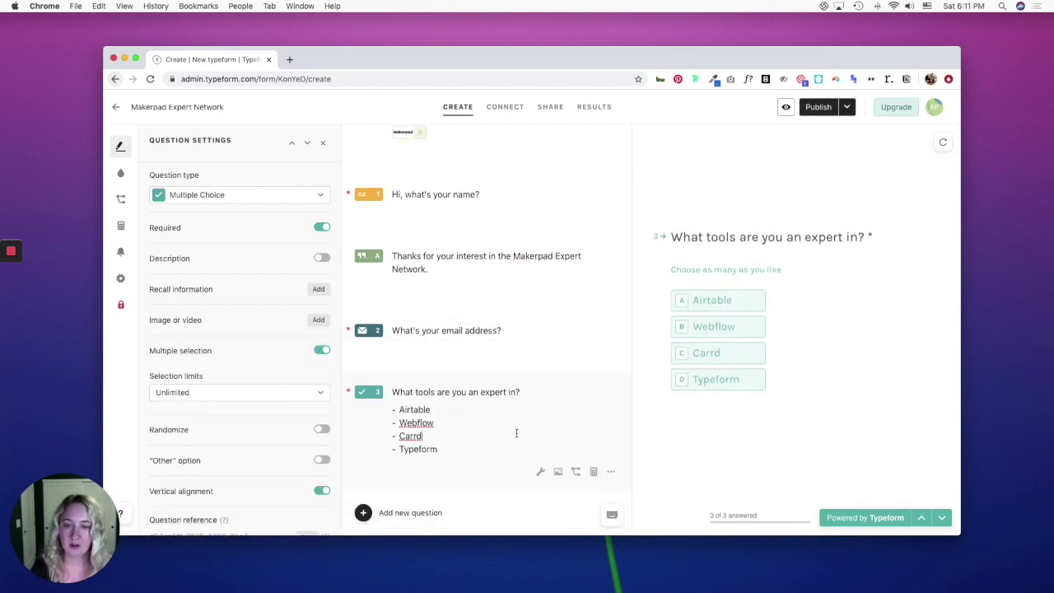
Add Long Text question 'Tell us about the coolest no code project you ever did.' capped at 300 characters.
left_click(375, 516)
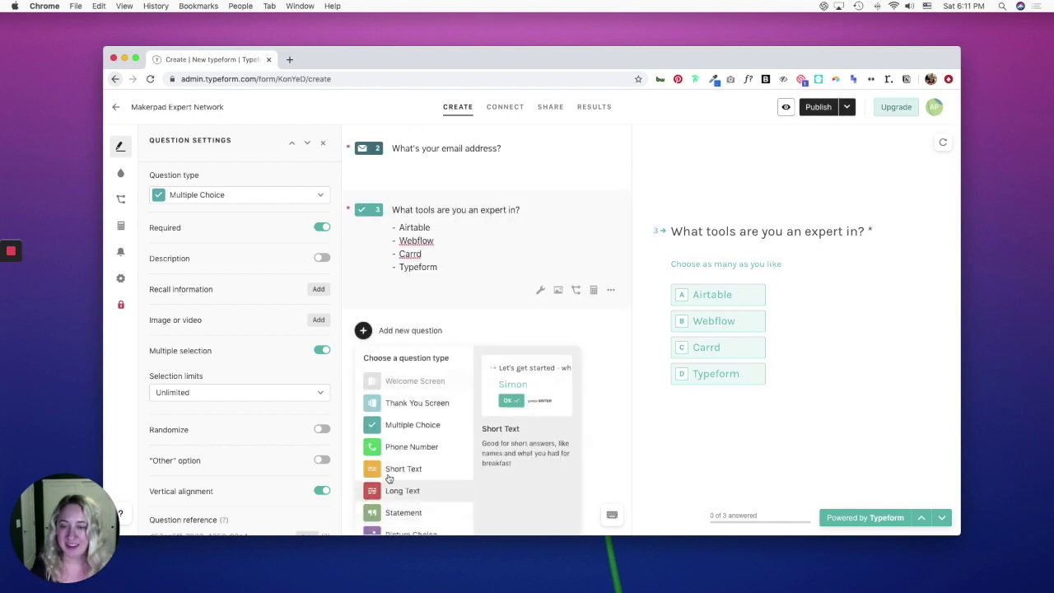
left_click(405, 491)
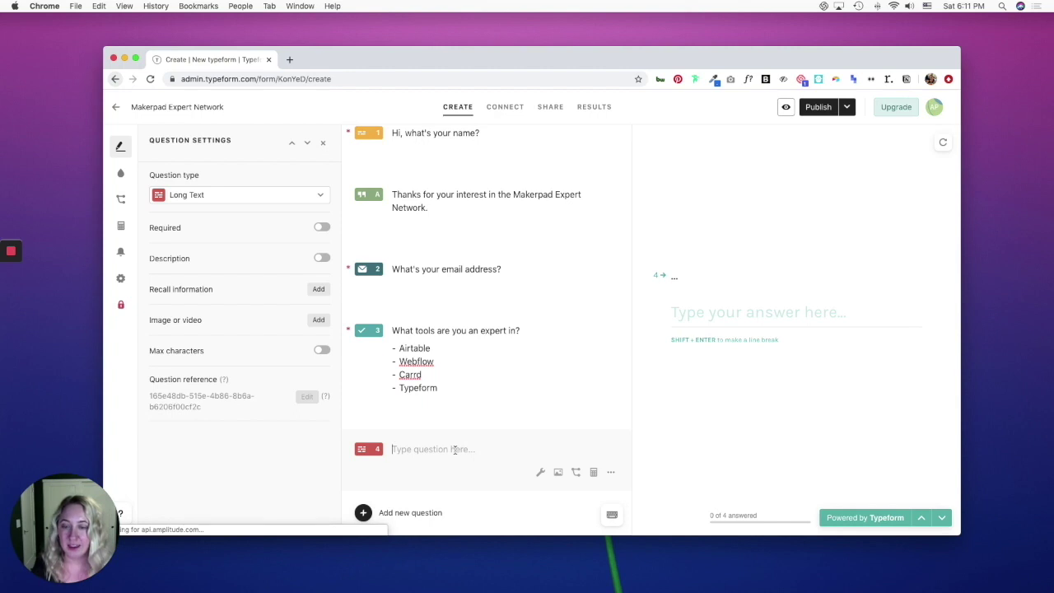
type("Tell us about ")
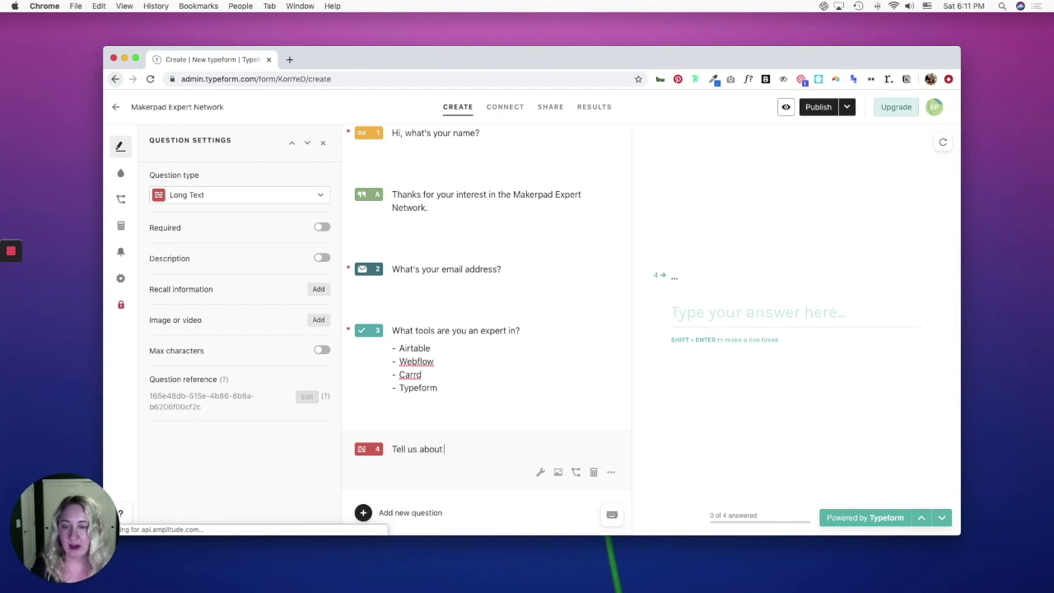
type("the coolest no code project you ev")
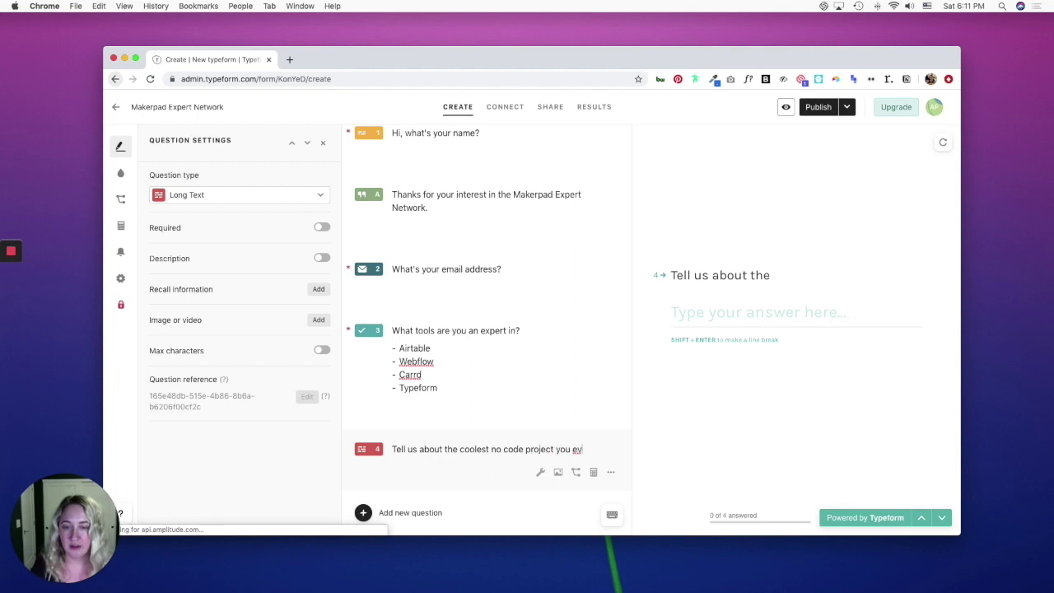
type("er did.")
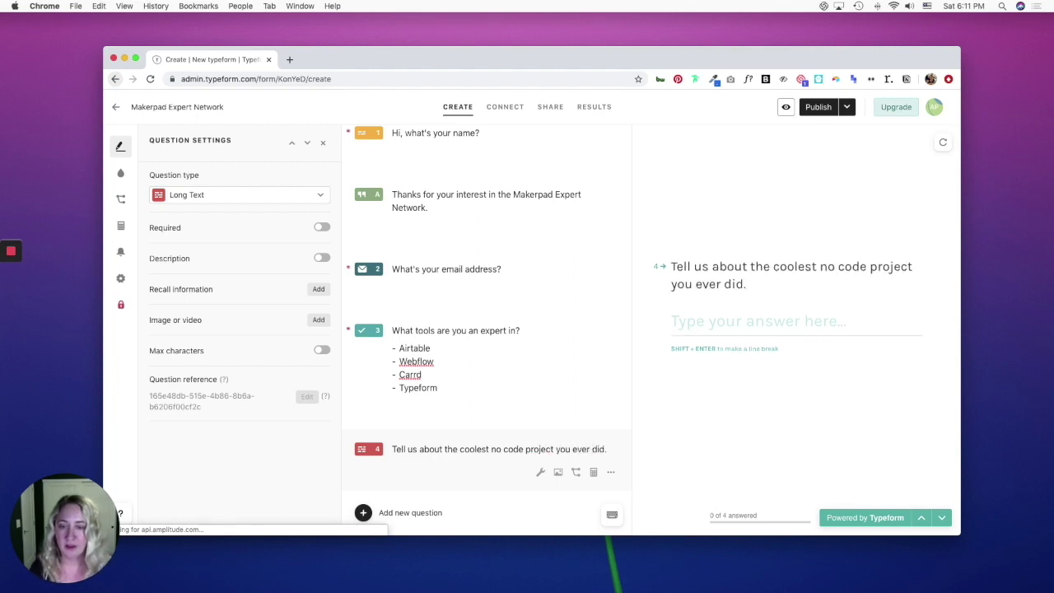
left_click(322, 351)
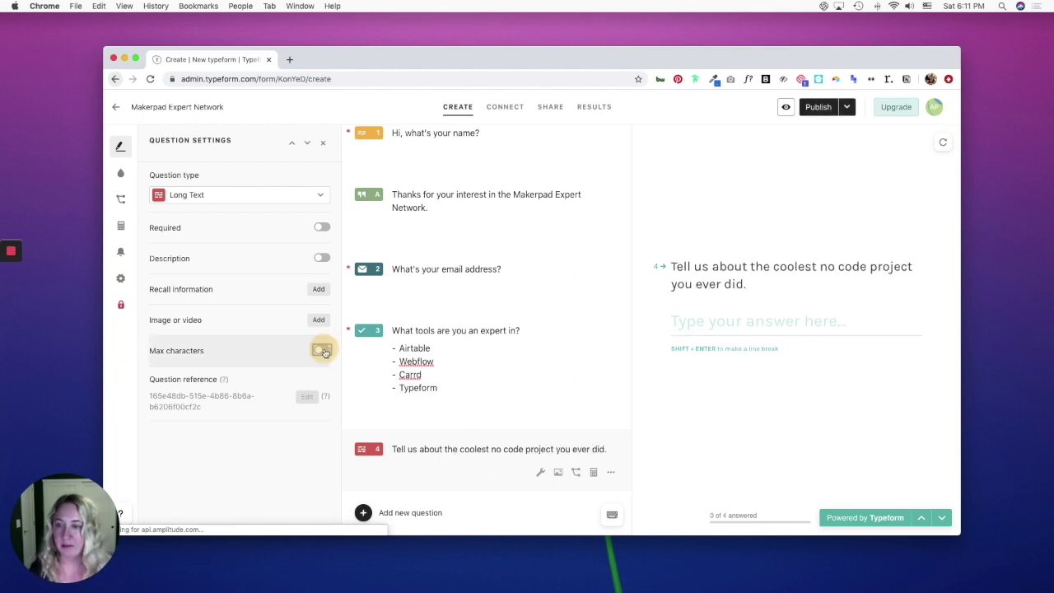
left_click(282, 375)
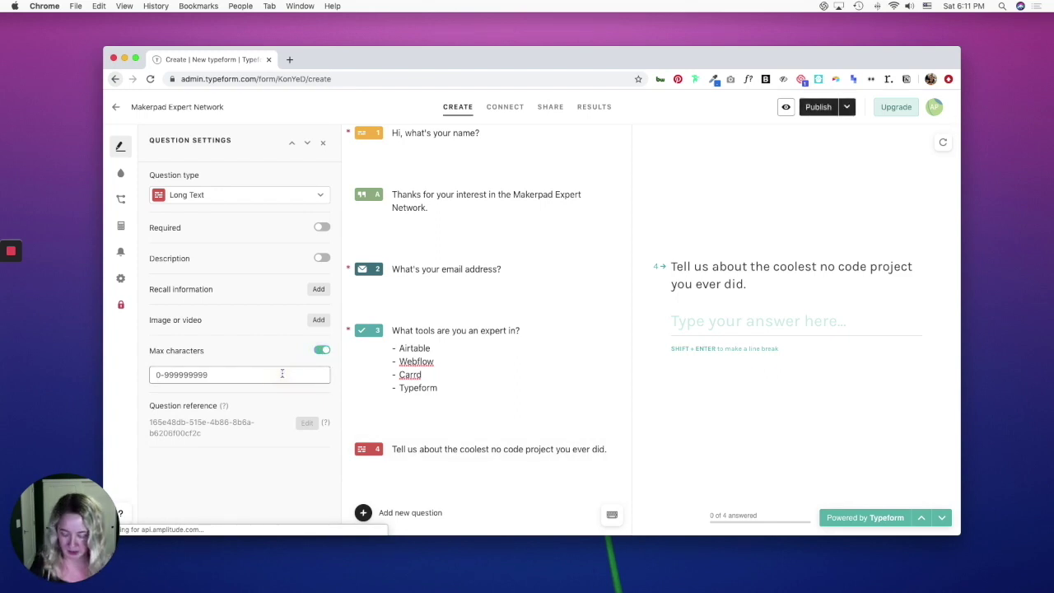
type("300")
left_click(363, 512)
Add a Number question 'What is your hourly rate?' as question 5.
scroll(437, 460, "down", 3)
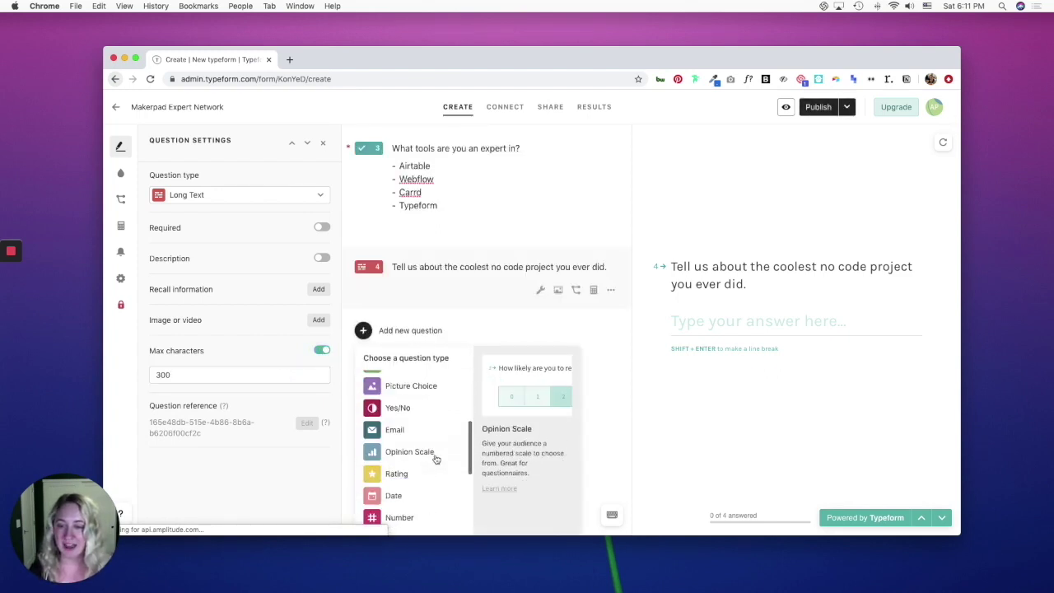
scroll(437, 458, "down", 3)
left_click(404, 392)
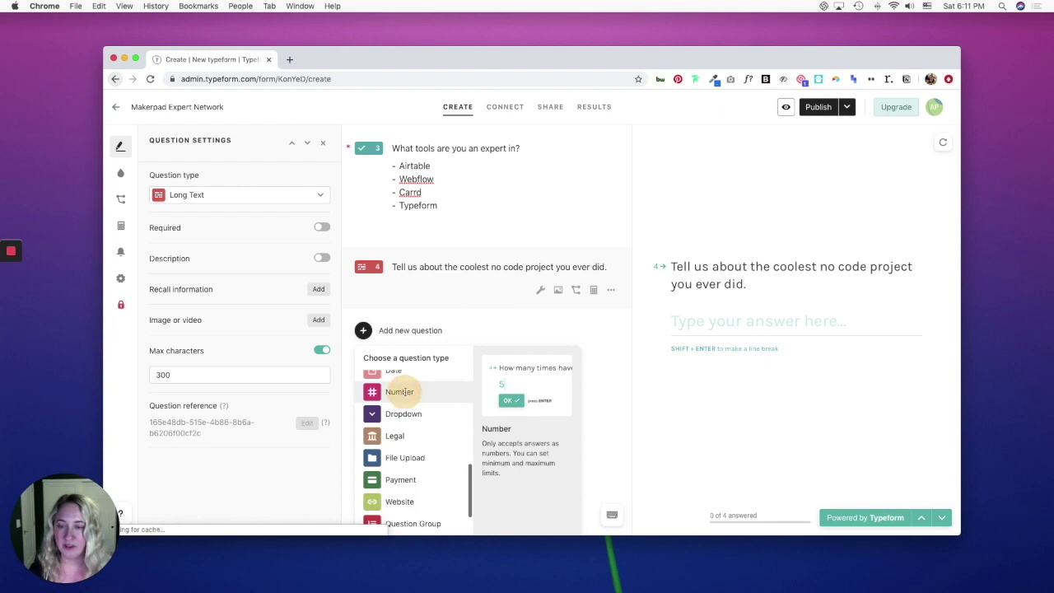
type("W")
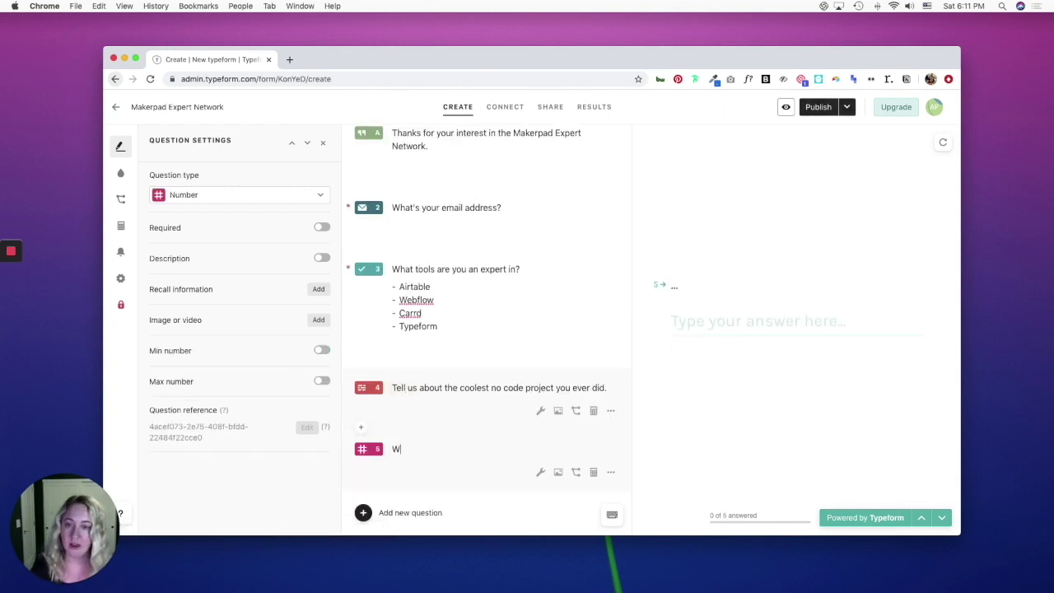
type("is your hourly rate?")
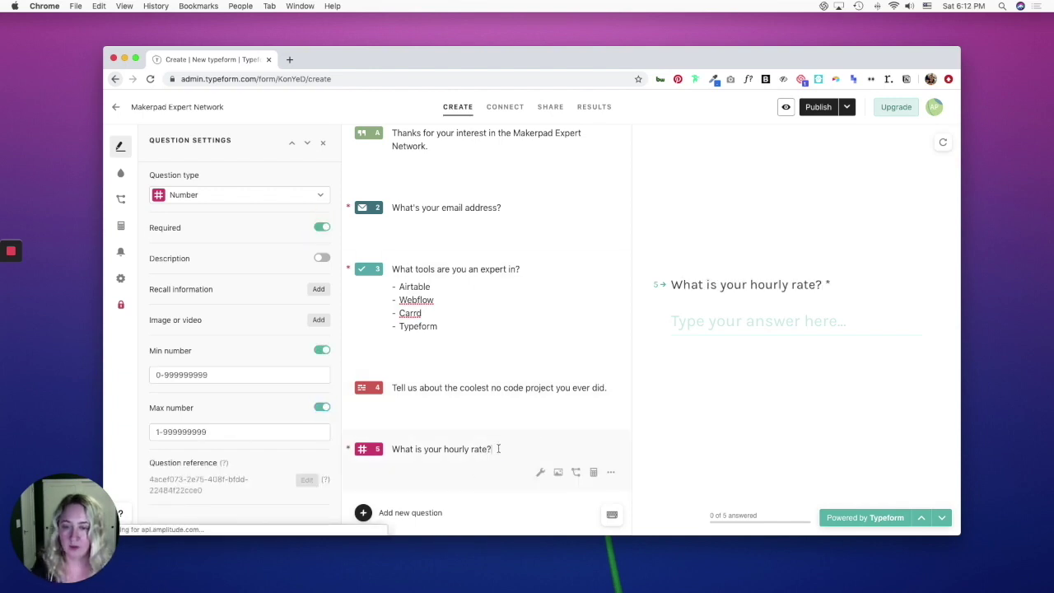
left_click(363, 513)
Add a closing statement 'Thanks, we'll be in touch.' with its button text changed to Submit.
scroll(425, 453, "down", 3)
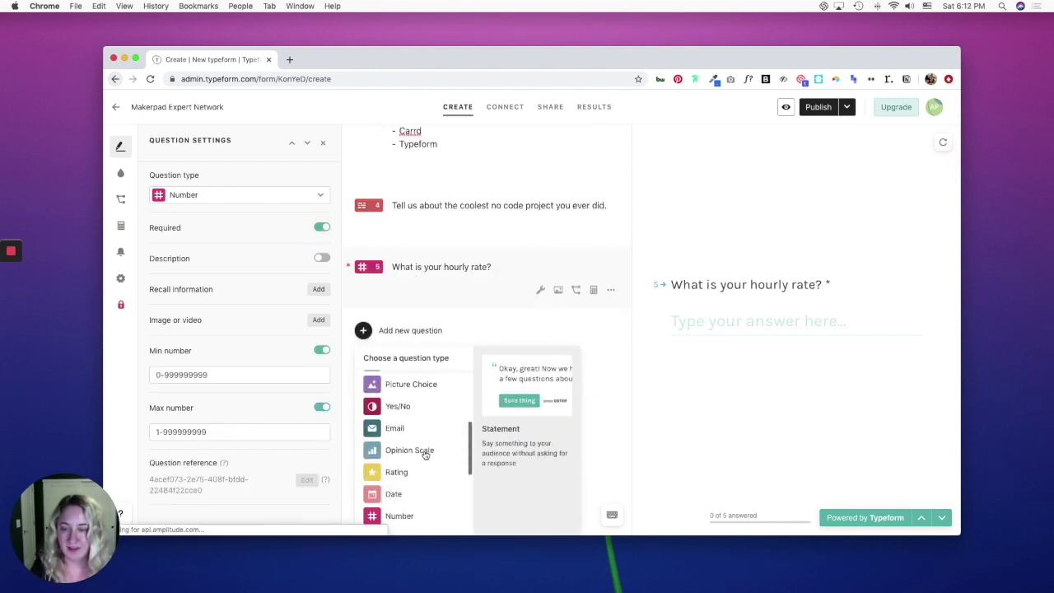
scroll(425, 454, "down", 5)
scroll(425, 453, "up", 4)
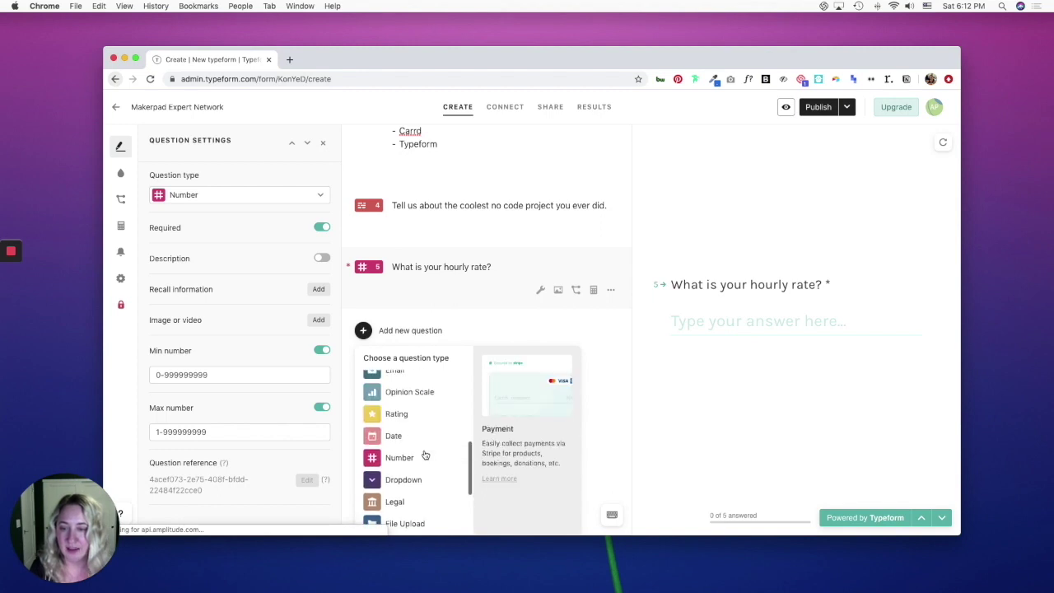
scroll(424, 453, "up", 5)
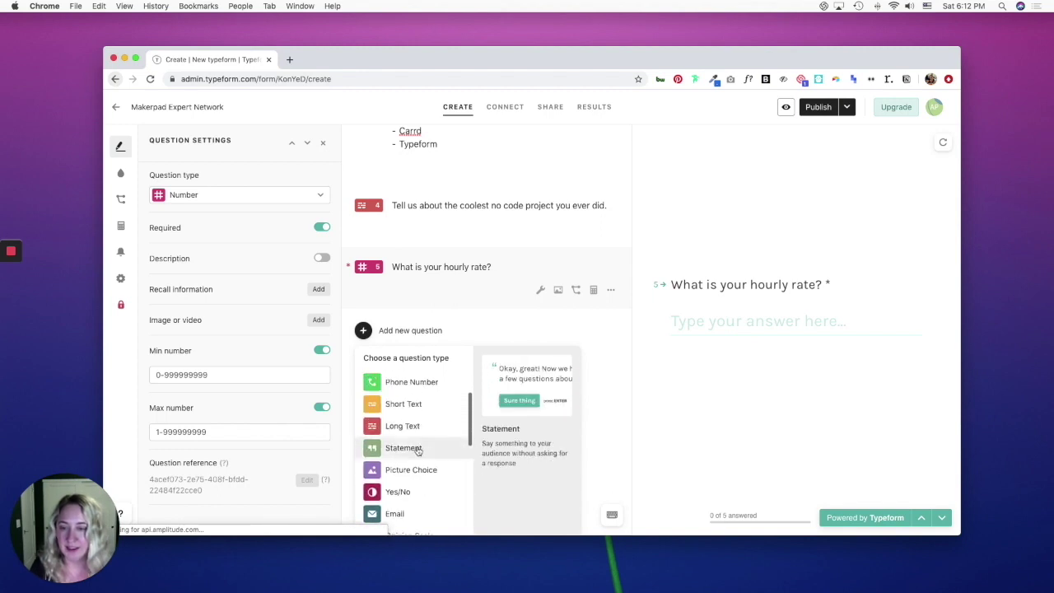
left_click(417, 449)
type("Th")
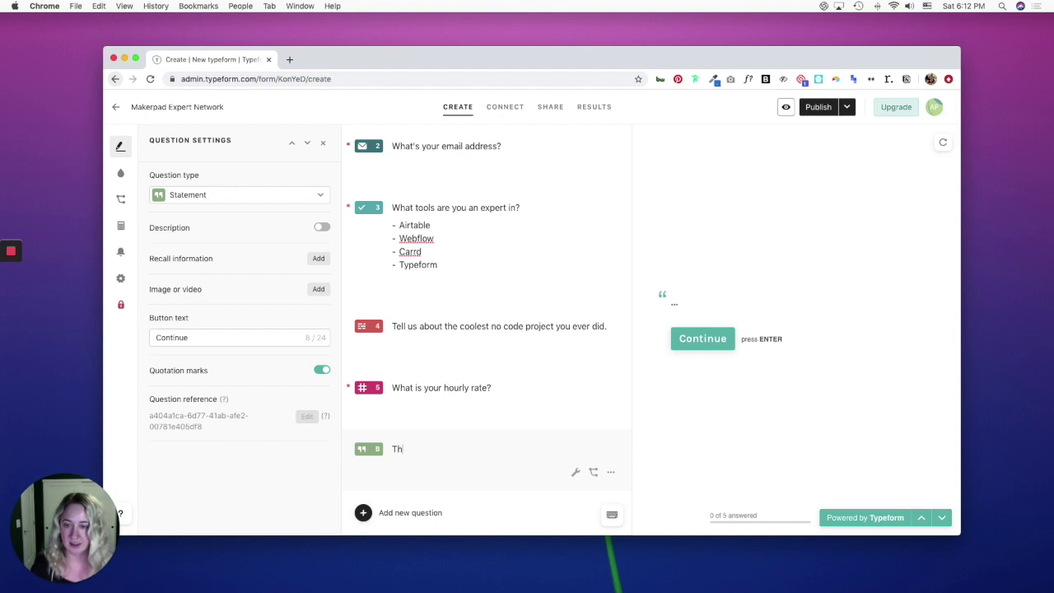
type("anks, we'll be in")
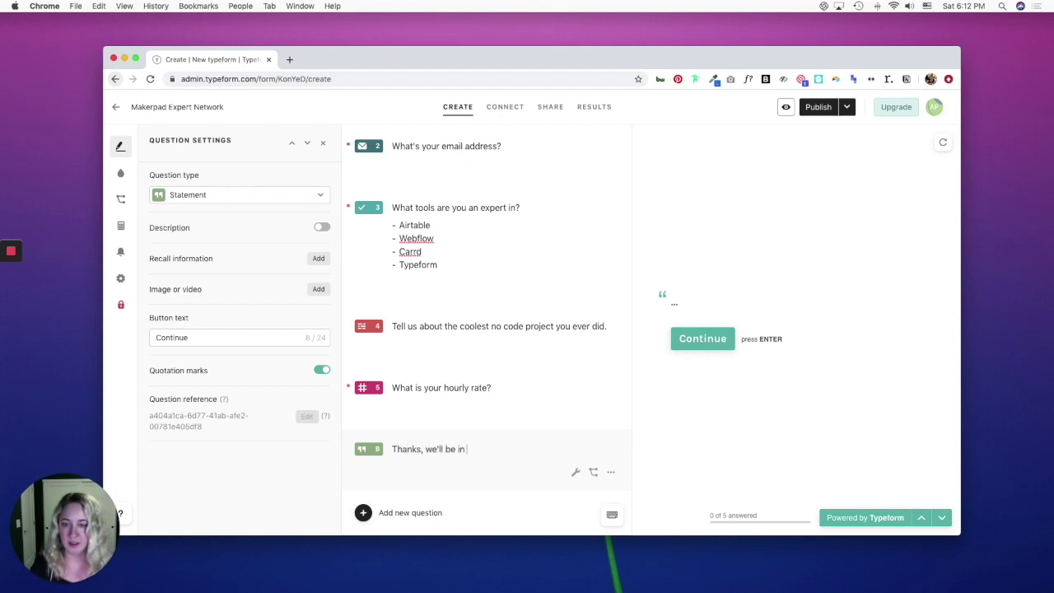
type(" touch.")
double_click(165, 338)
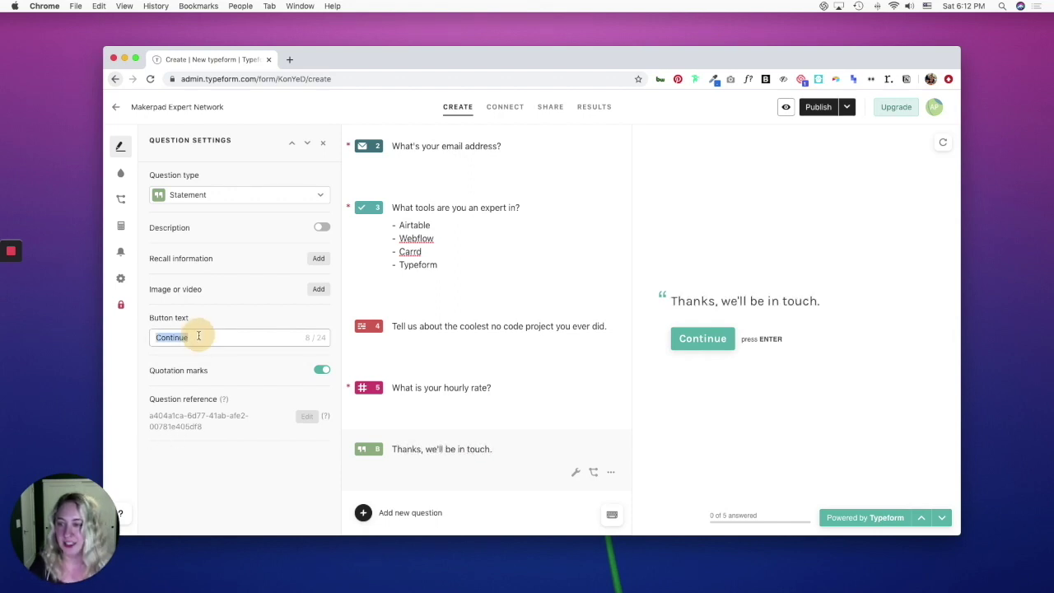
type("Submit")
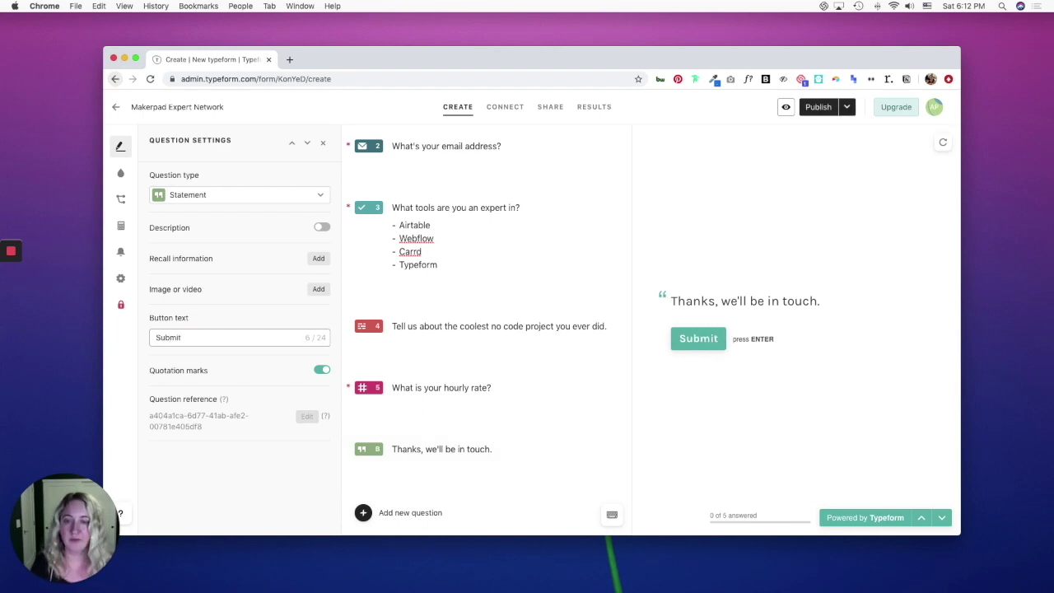
scroll(497, 426, "up", 5)
scroll(496, 425, "down", 3)
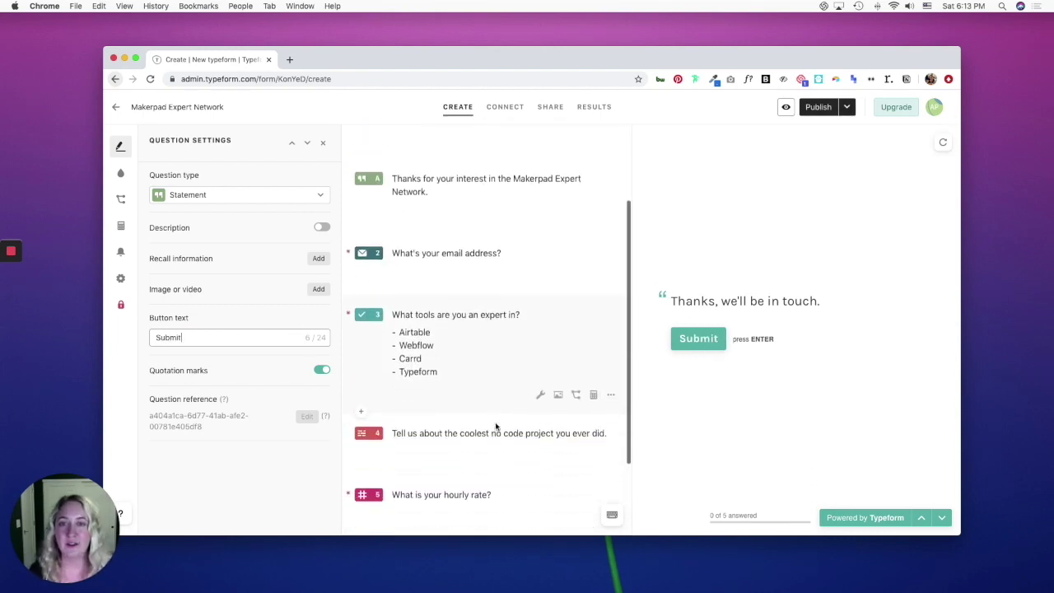
scroll(495, 425, "down", 3)
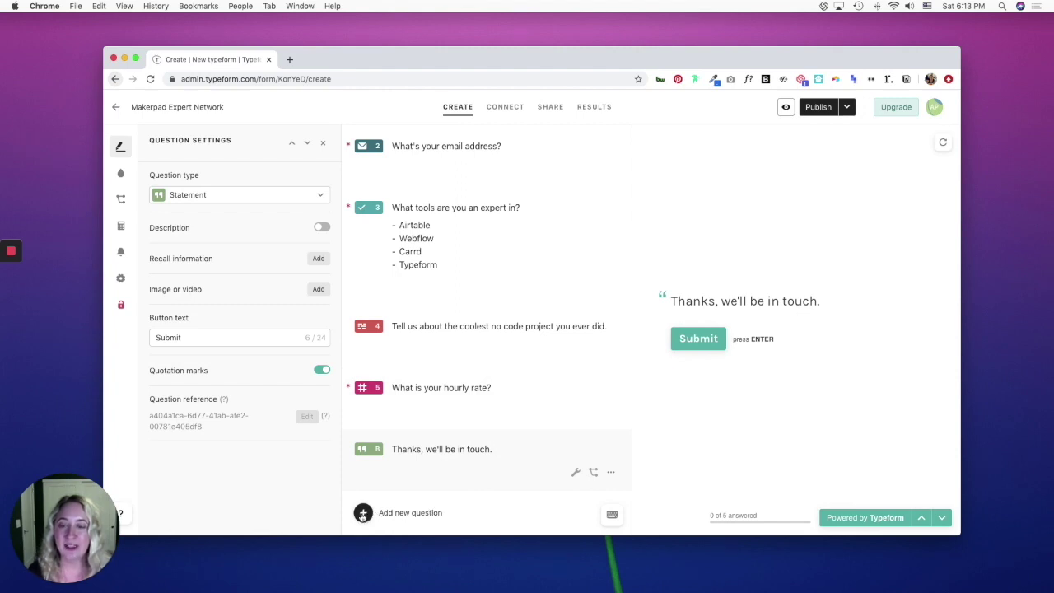
left_click(363, 513)
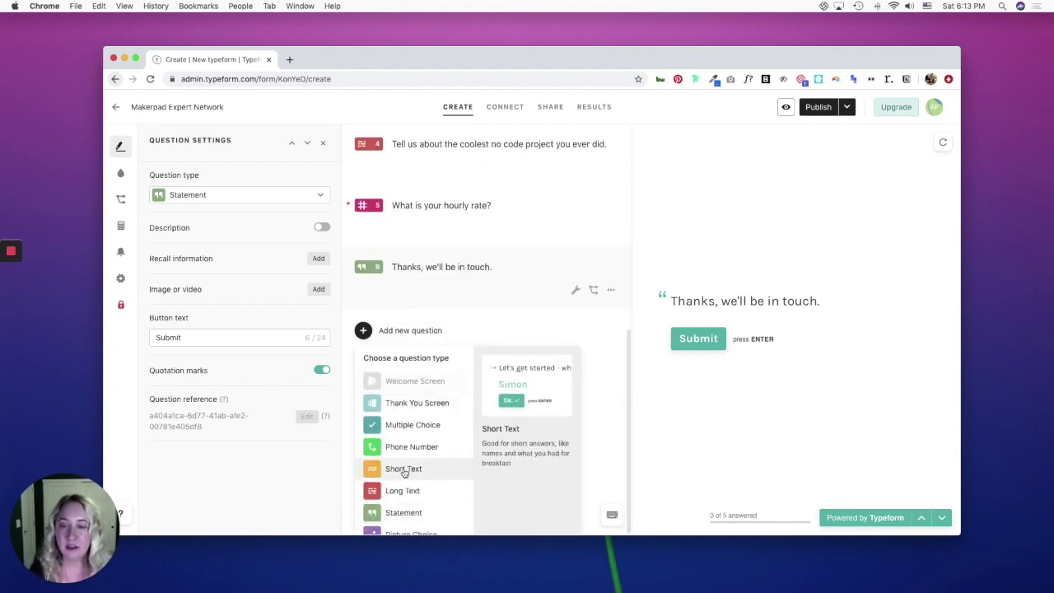
scroll(402, 471, "down", 3)
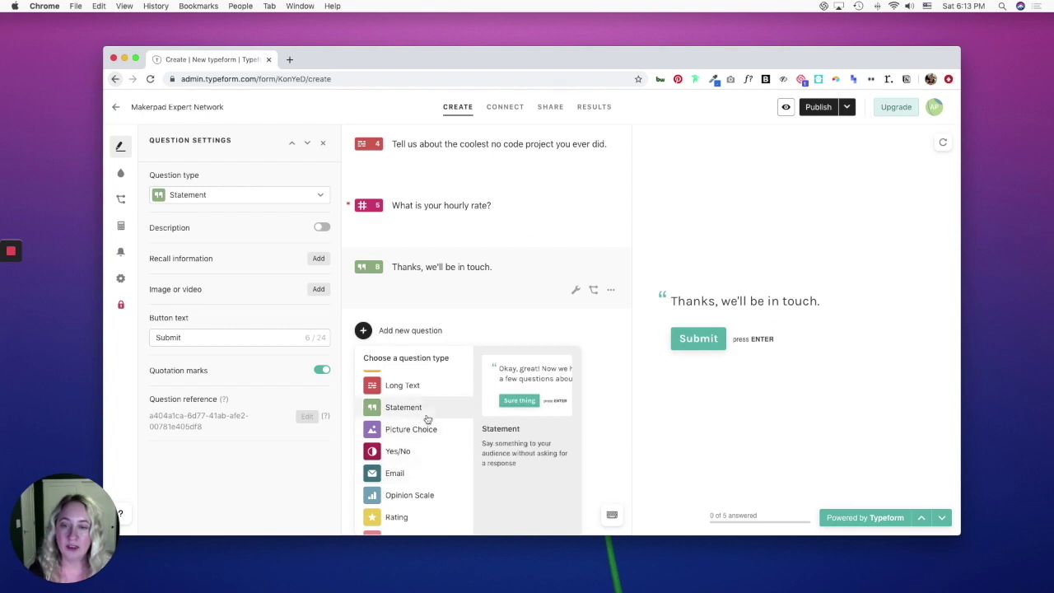
scroll(416, 383, "up", 1)
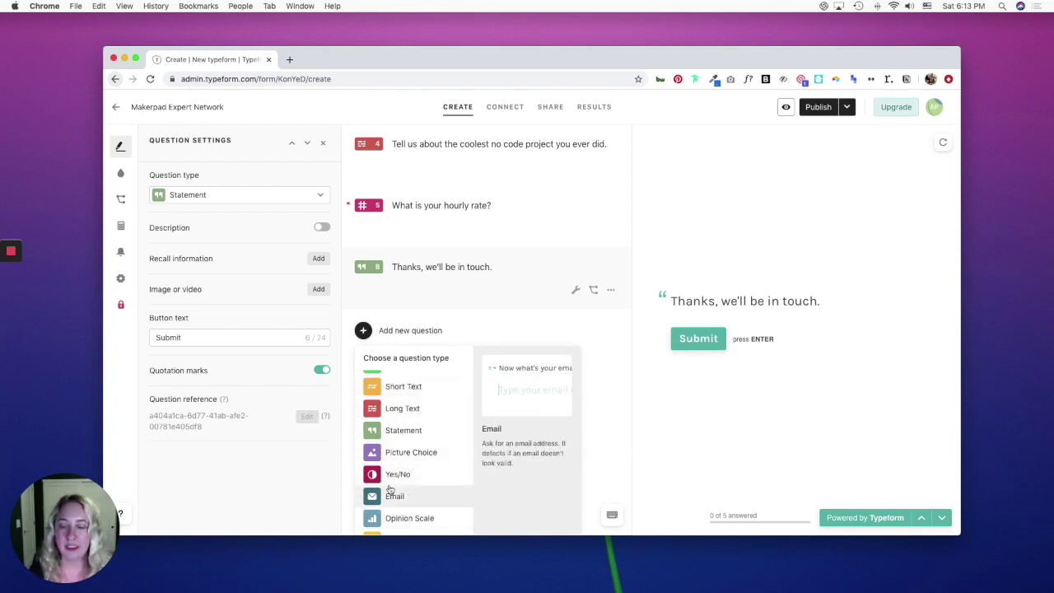
scroll(437, 400, "up", 1)
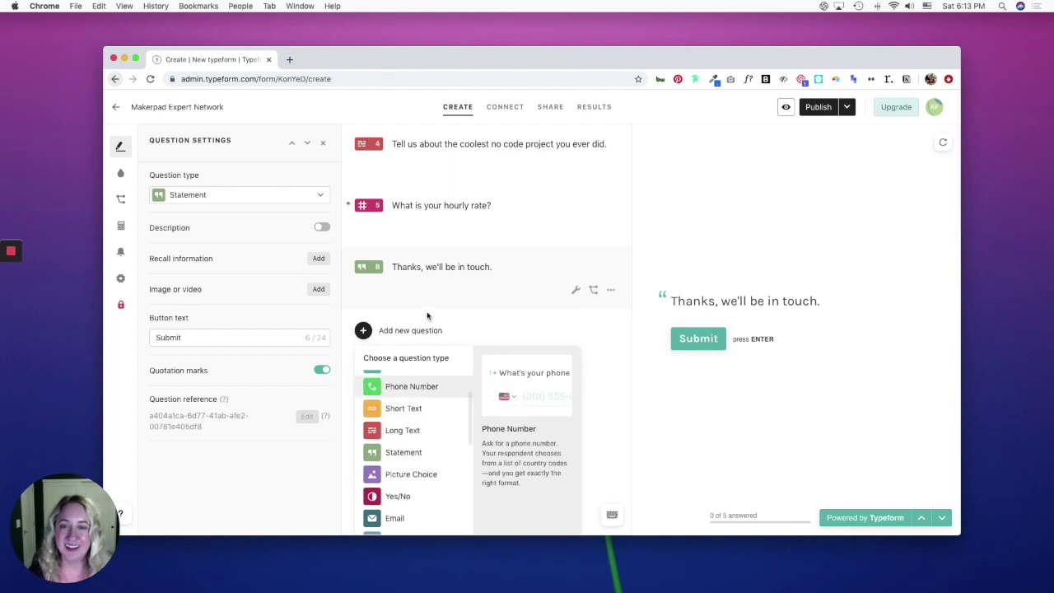
scroll(439, 297, "up", 3)
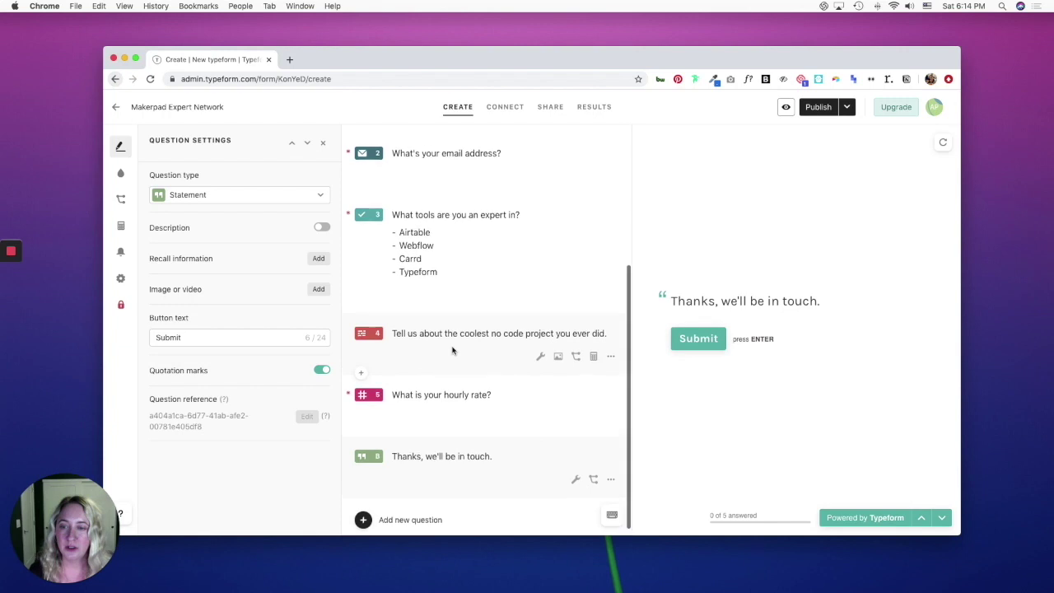
scroll(451, 350, "up", 5)
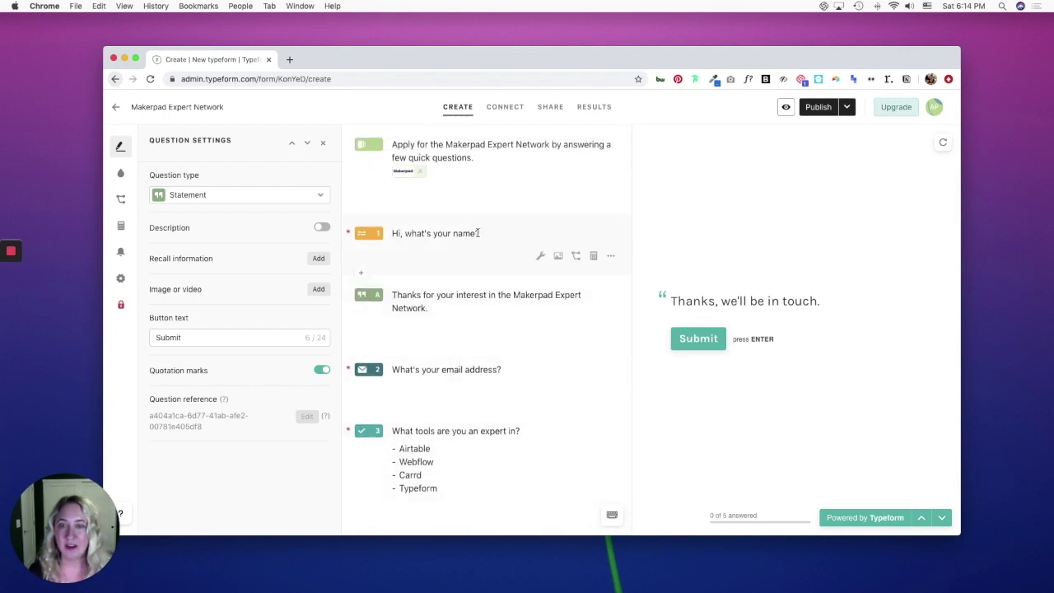
Recall the answer to 'Hi, what's your name?' right after 'Thanks,' in the interest statement.
left_click(435, 308)
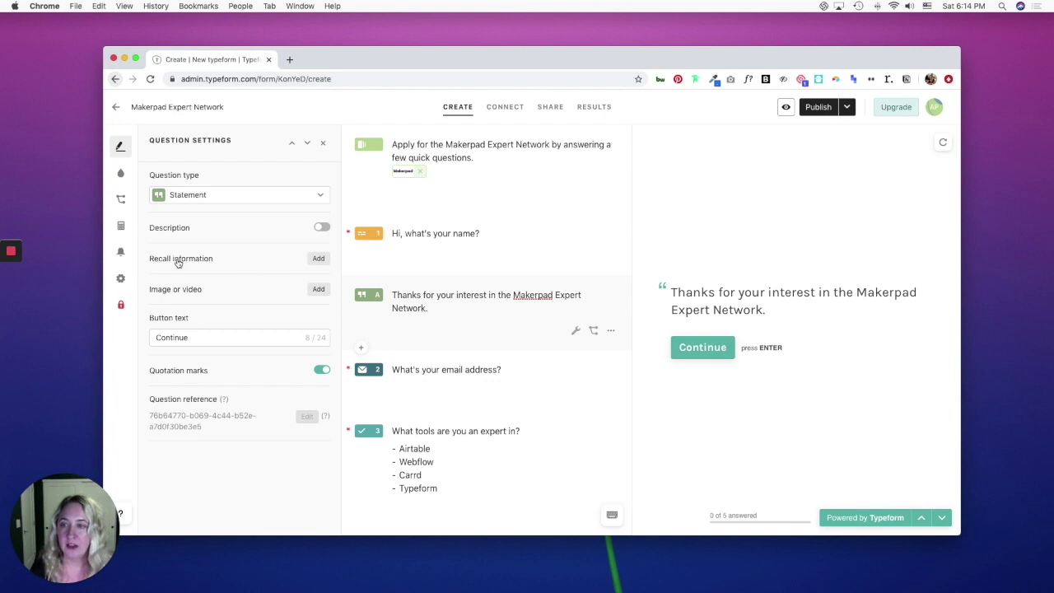
left_click(319, 260)
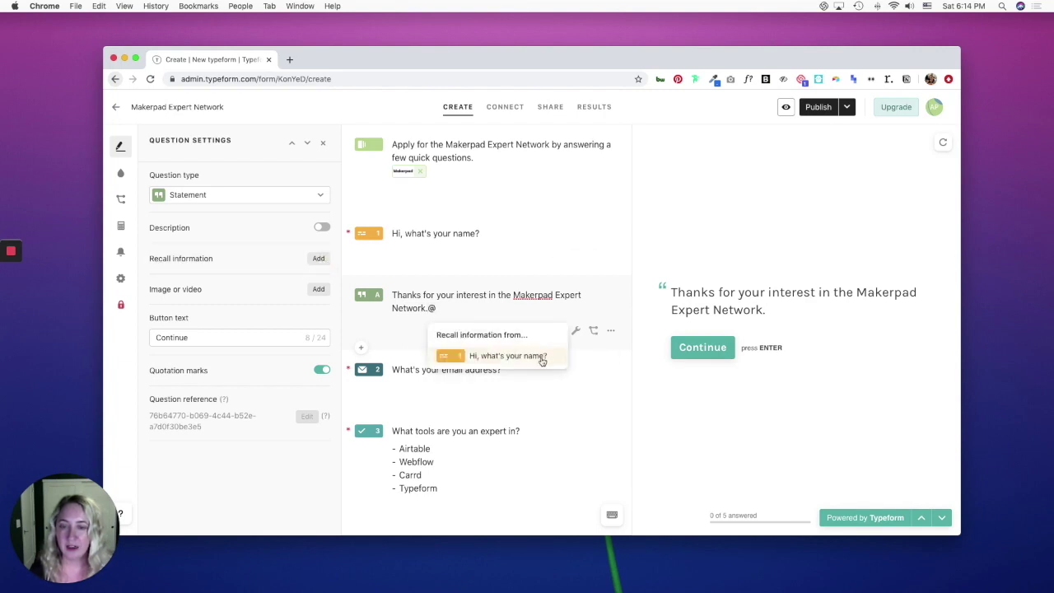
left_click(504, 361)
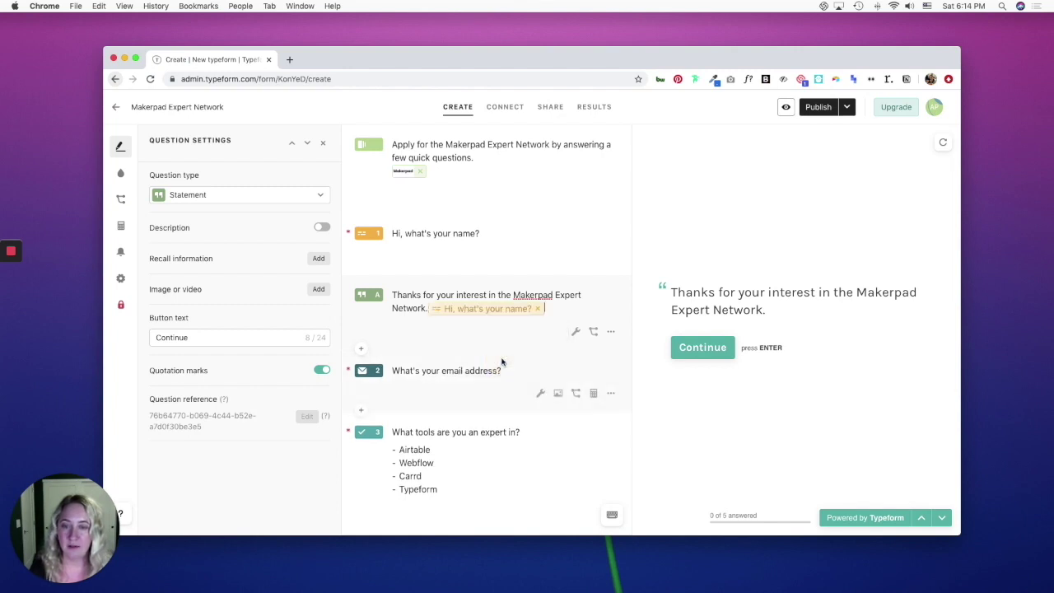
left_click(530, 311)
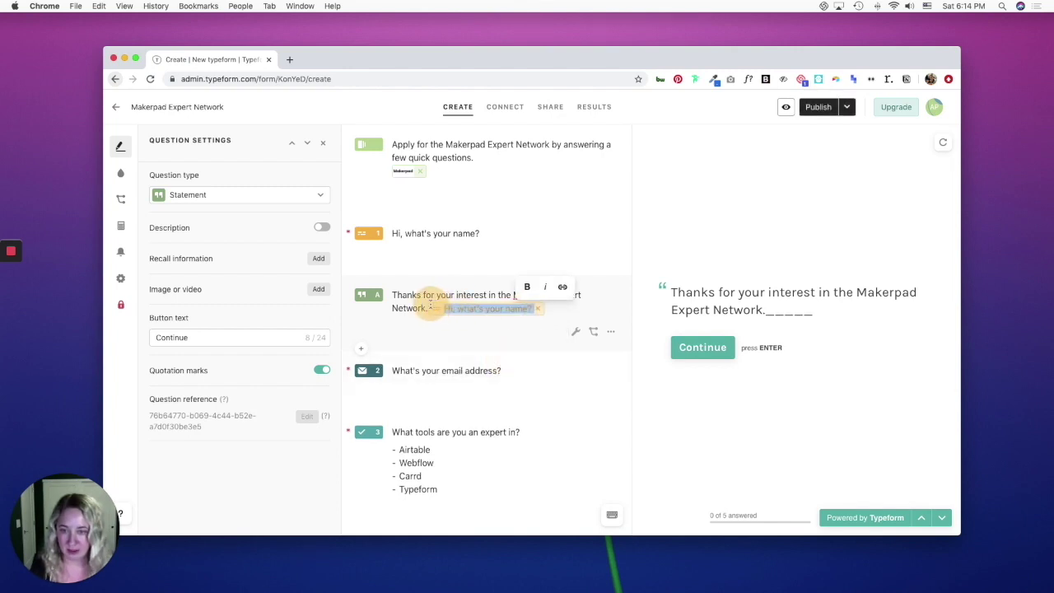
left_click(531, 312)
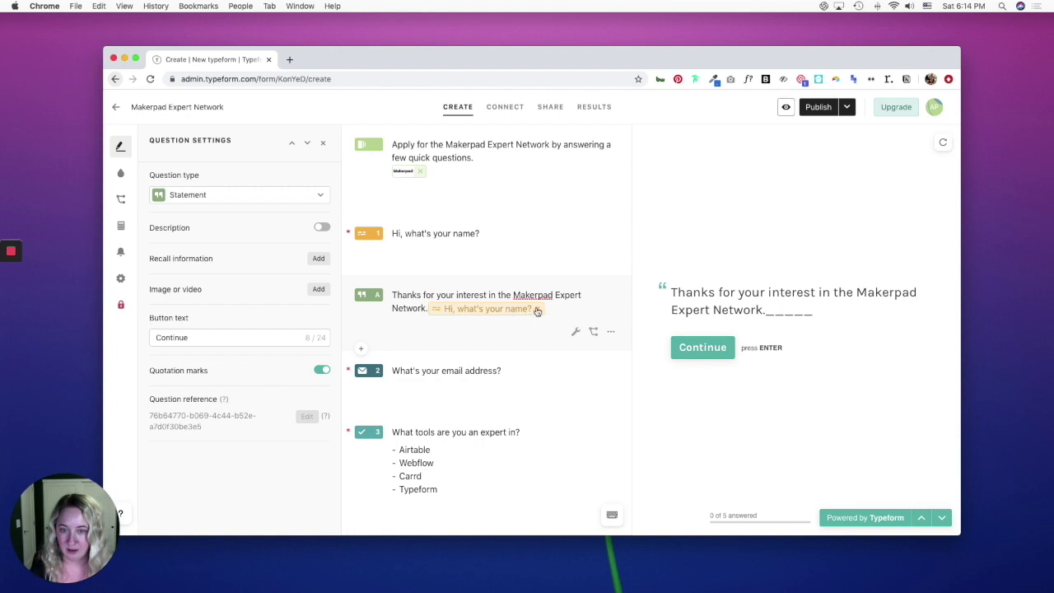
key("BackSpace")
left_click(422, 294)
type(",")
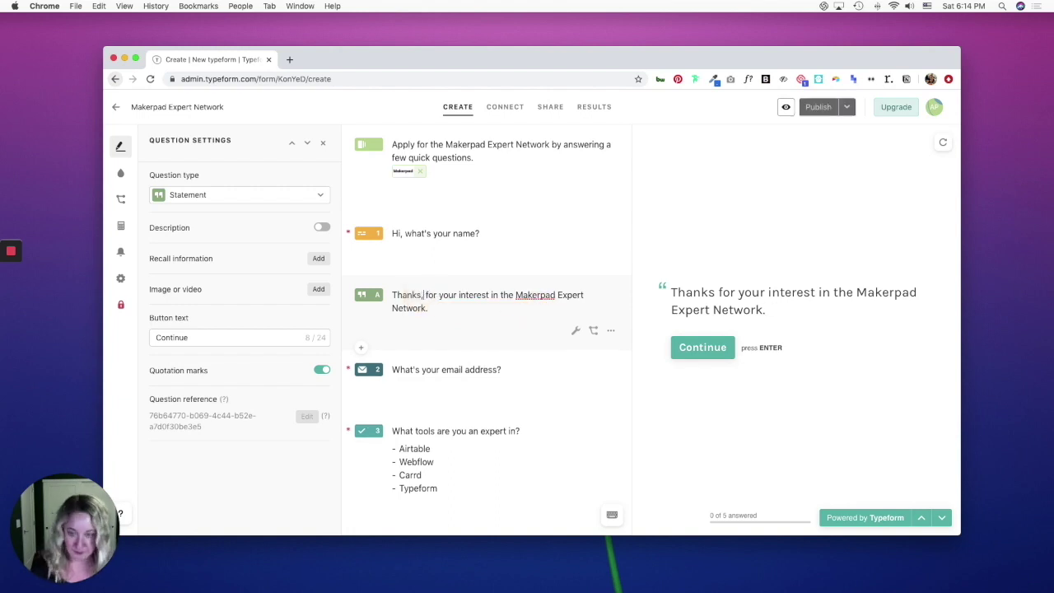
left_click(319, 259)
left_click(502, 346)
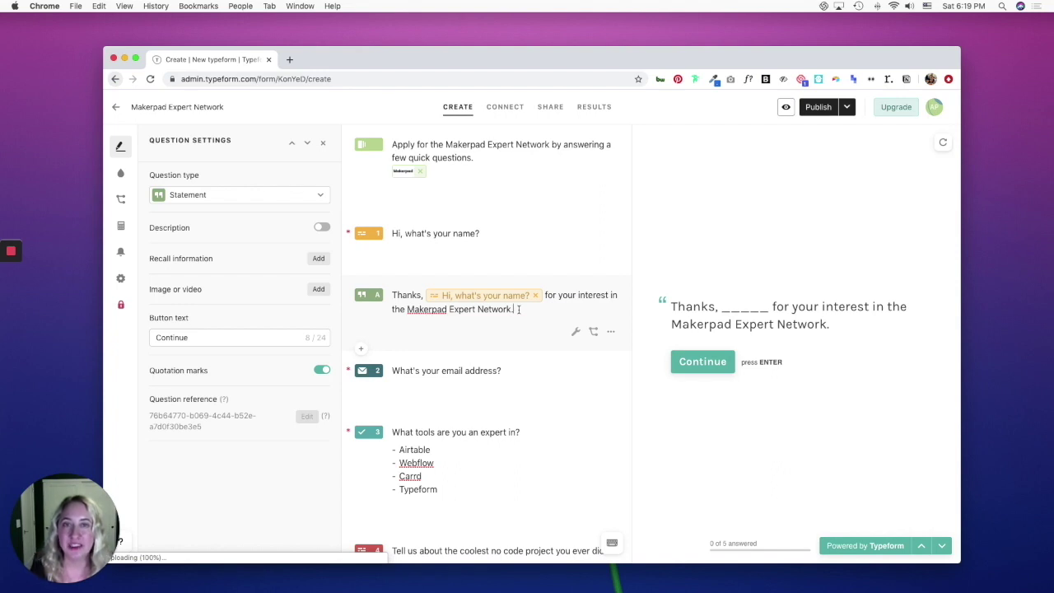
Open the question-type chooser for a new block after question 5, 'What is your hourly rate?'.
scroll(518, 310, "down", 3)
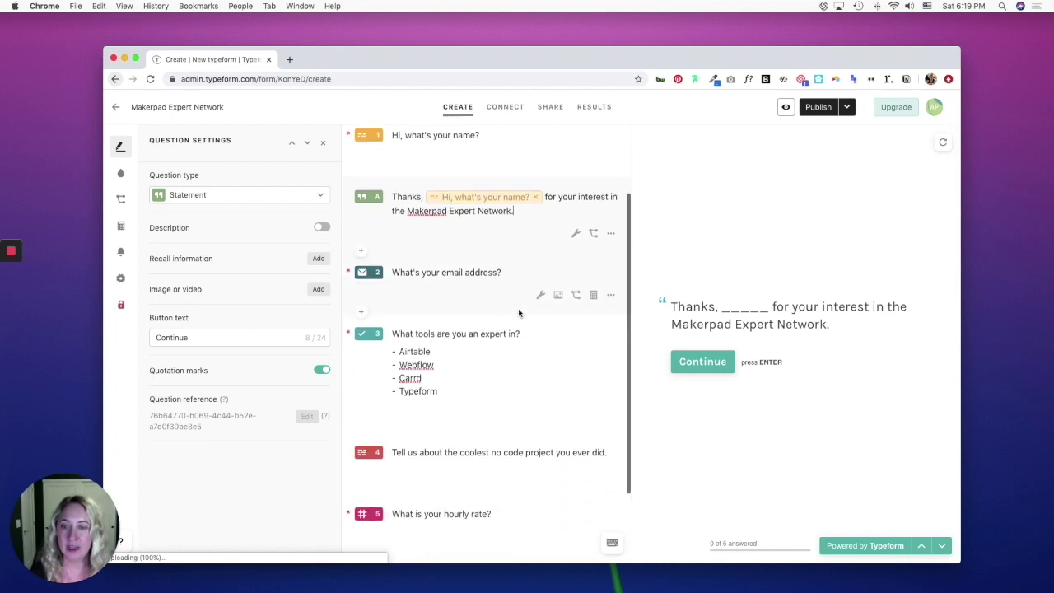
left_click(473, 372)
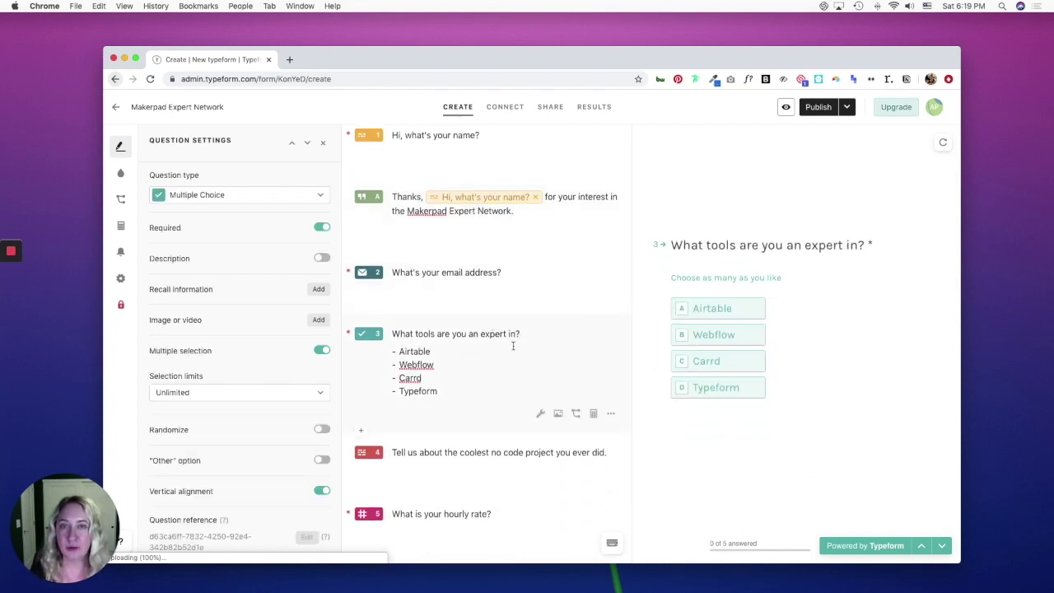
left_click(319, 290)
left_click(320, 290)
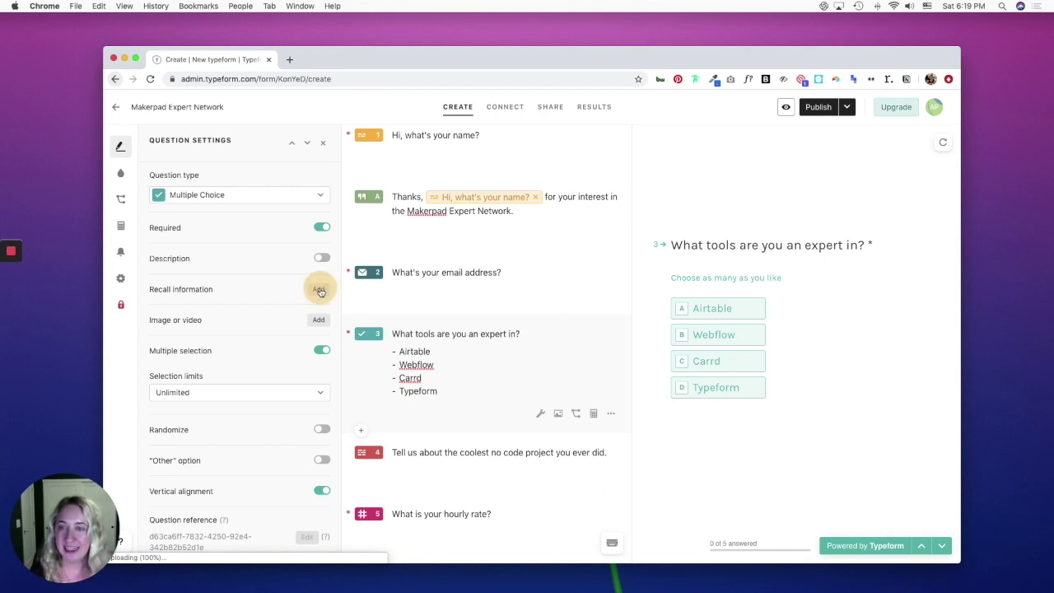
scroll(495, 346, "down", 3)
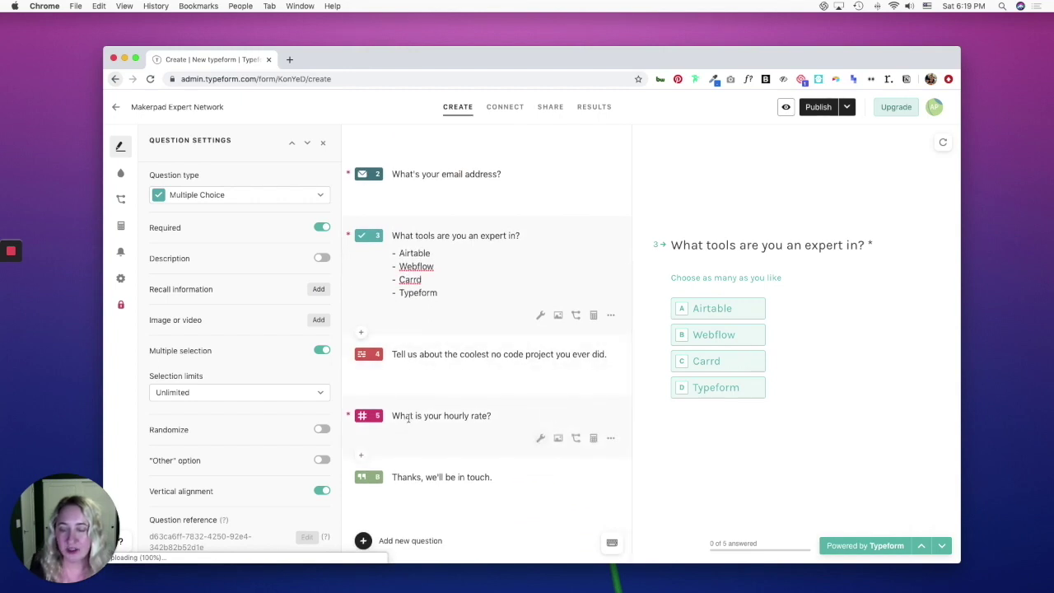
left_click(360, 454)
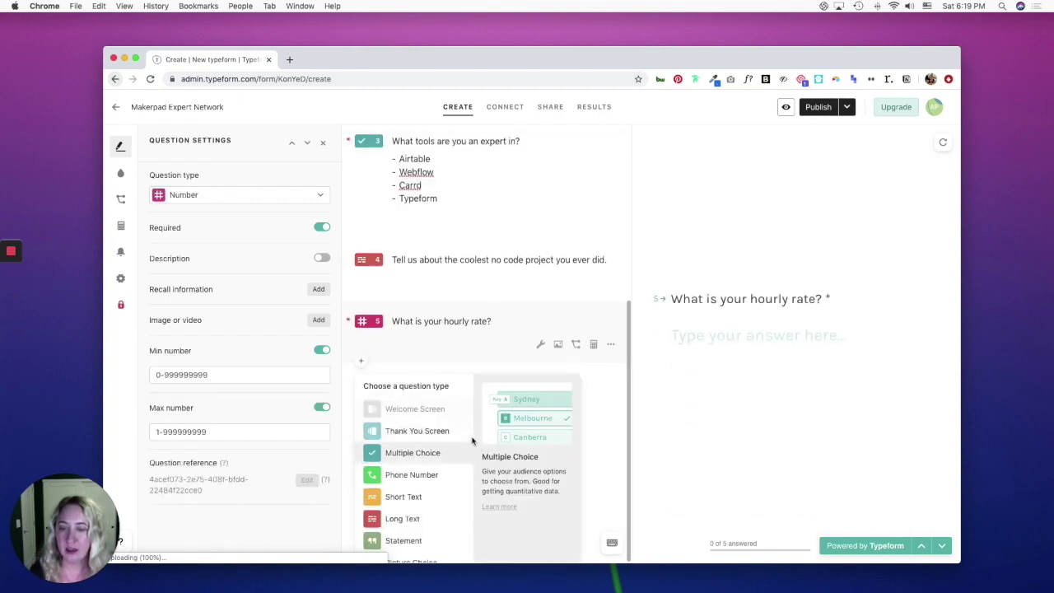
Add a Yes/No question 6 titled 'Are you flexible on'.
scroll(423, 461, "down", 5)
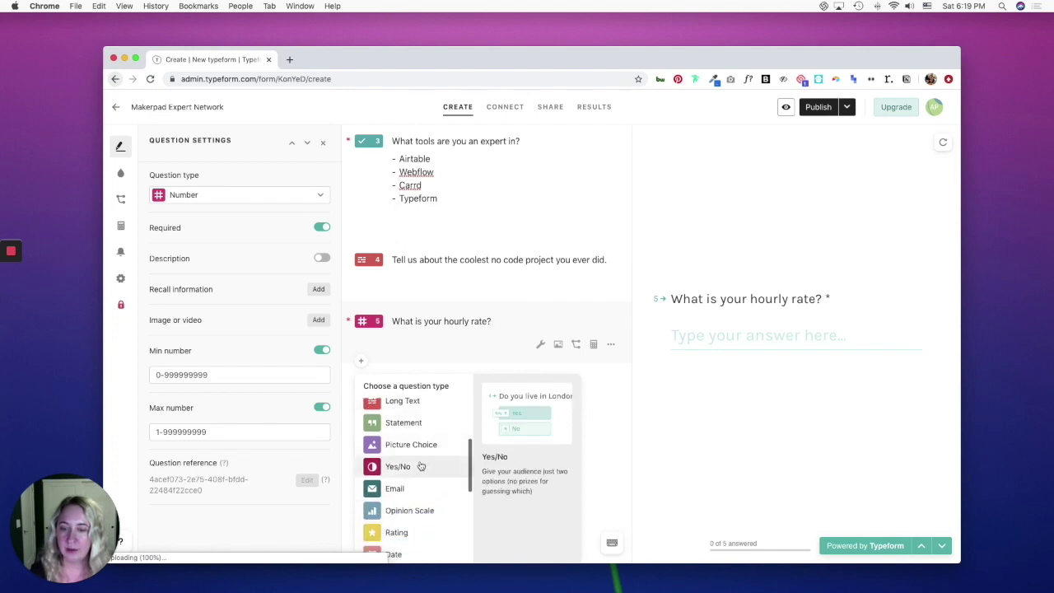
left_click(421, 466)
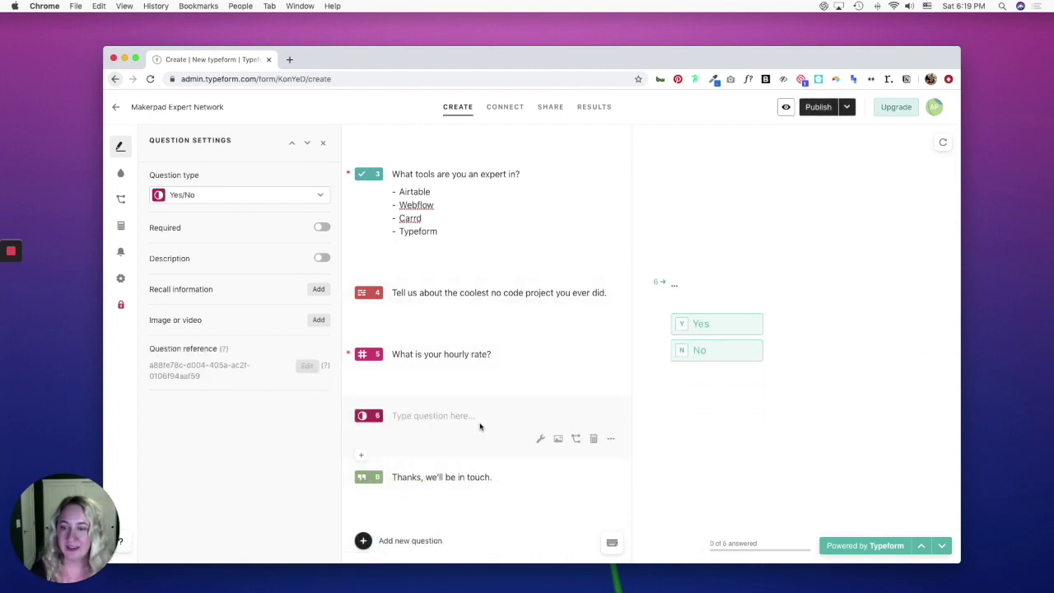
type("Are you")
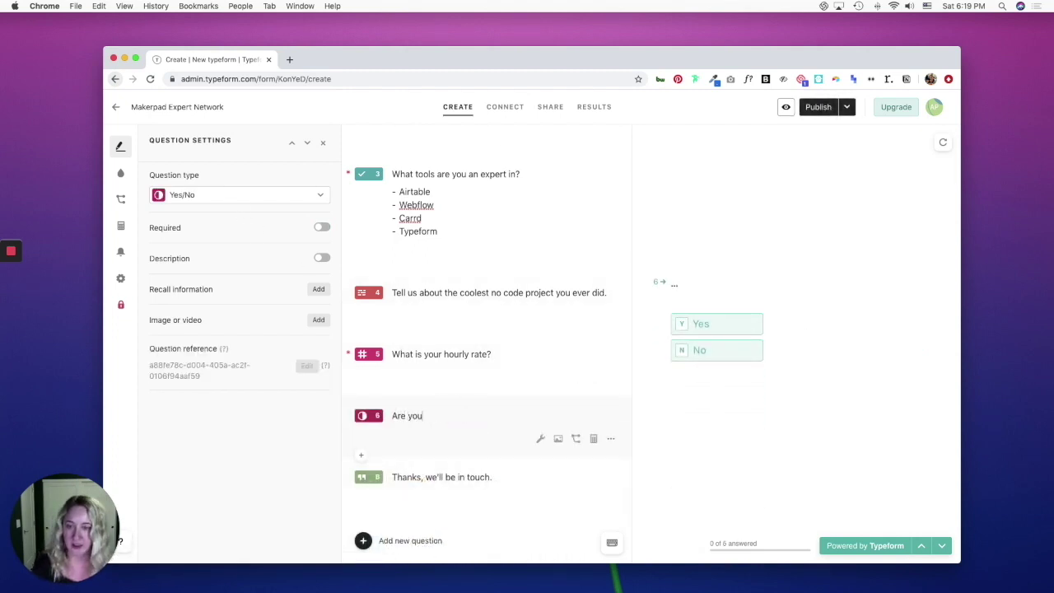
type(" flexible")
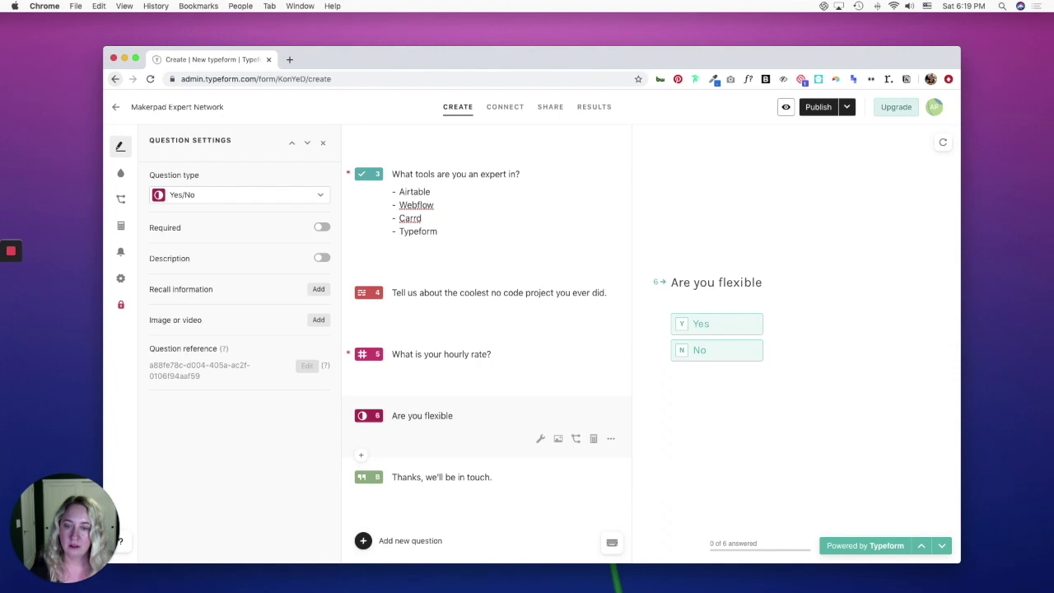
type("on")
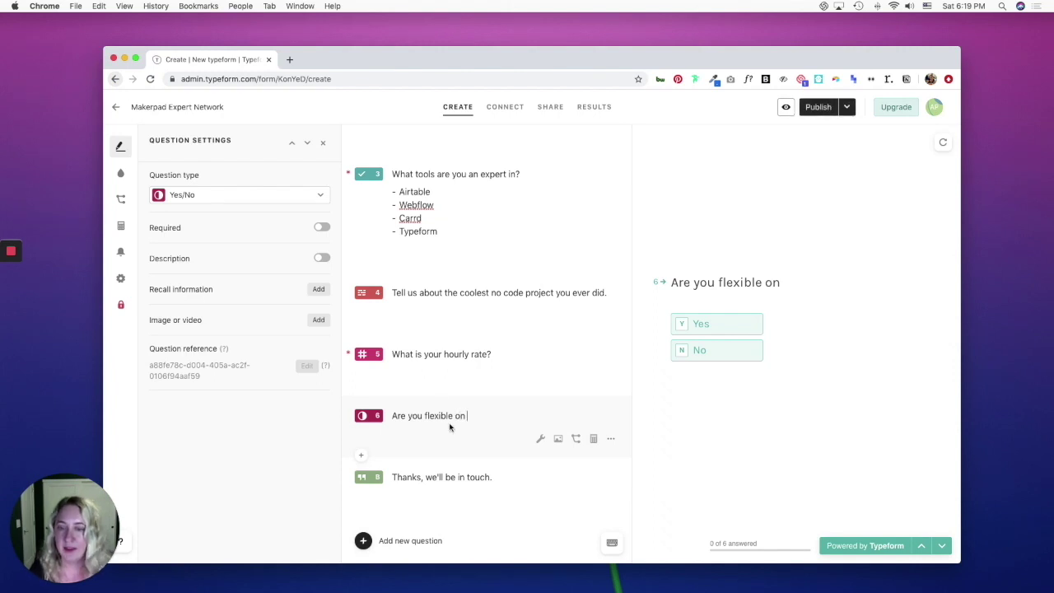
Recall the hourly-rate answer into question 6's title, then open the form preview.
left_click(321, 289)
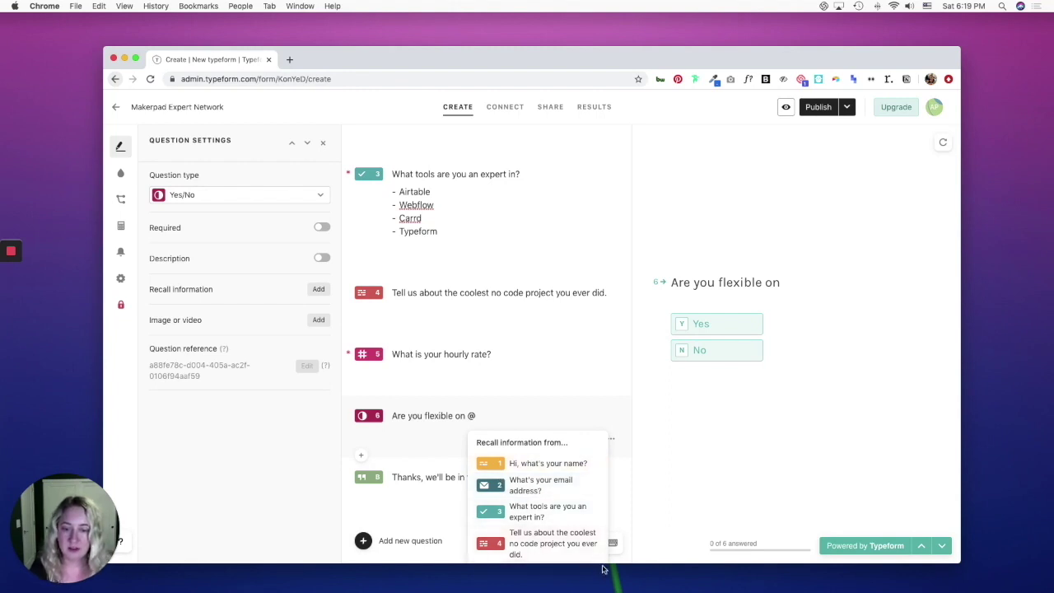
left_click_drag(614, 565, 613, 585)
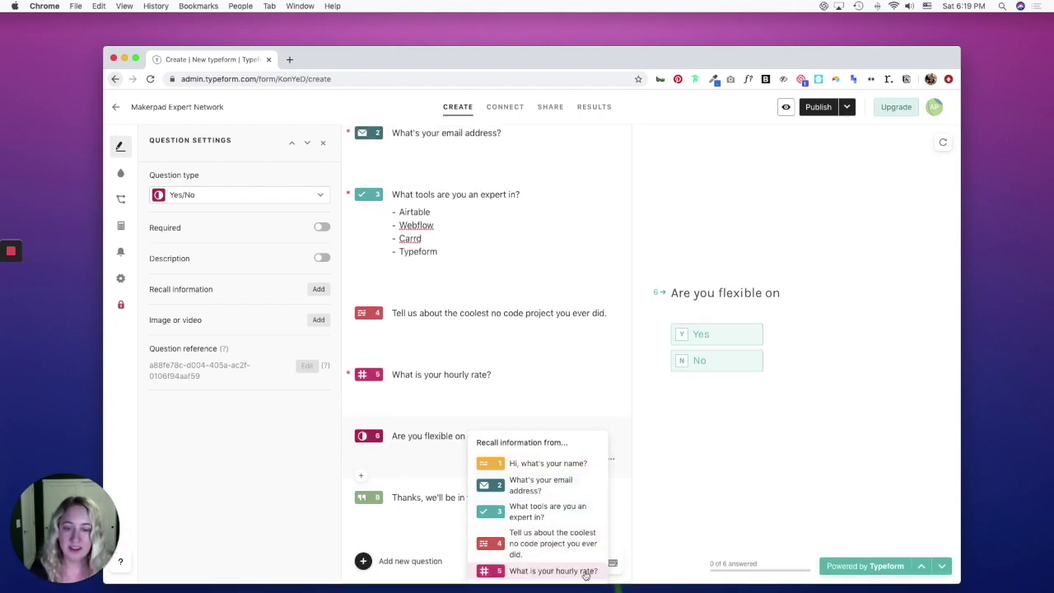
left_click(586, 571)
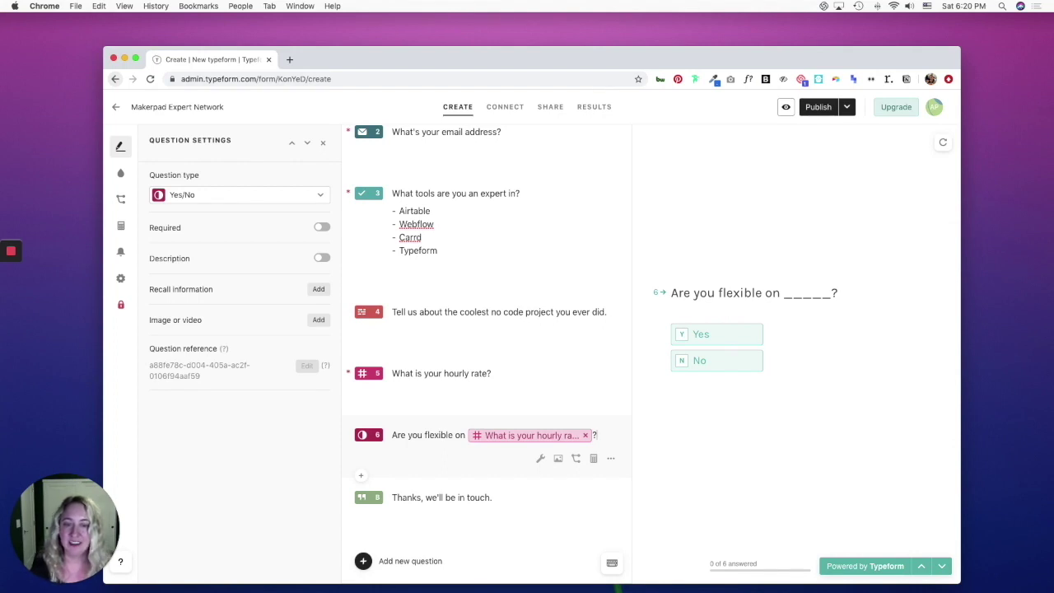
key("Return")
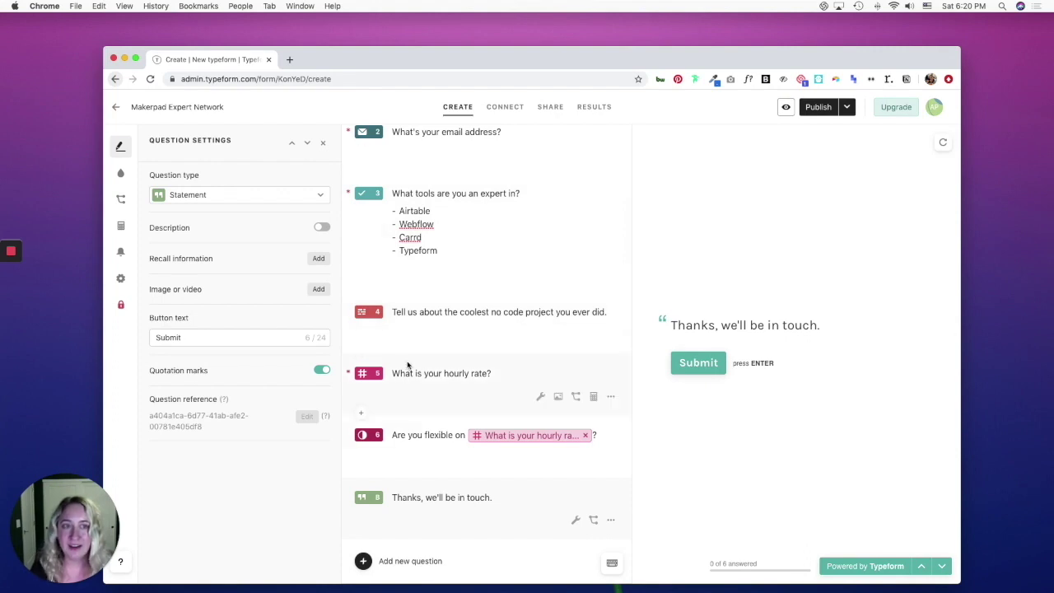
left_click(786, 107)
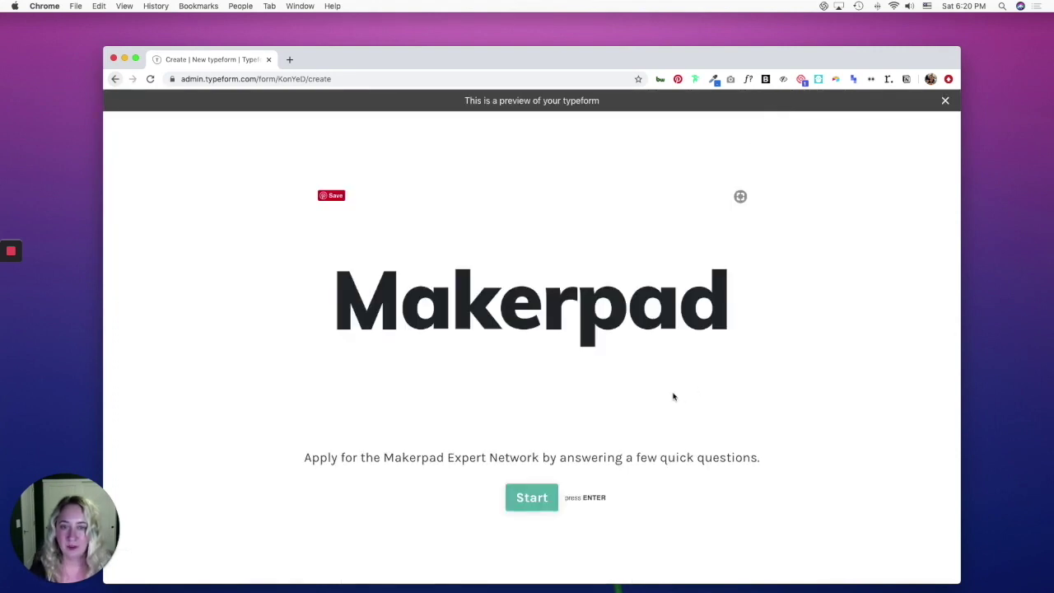
Start the preview and answer with a test name and a test email address.
left_click(540, 503)
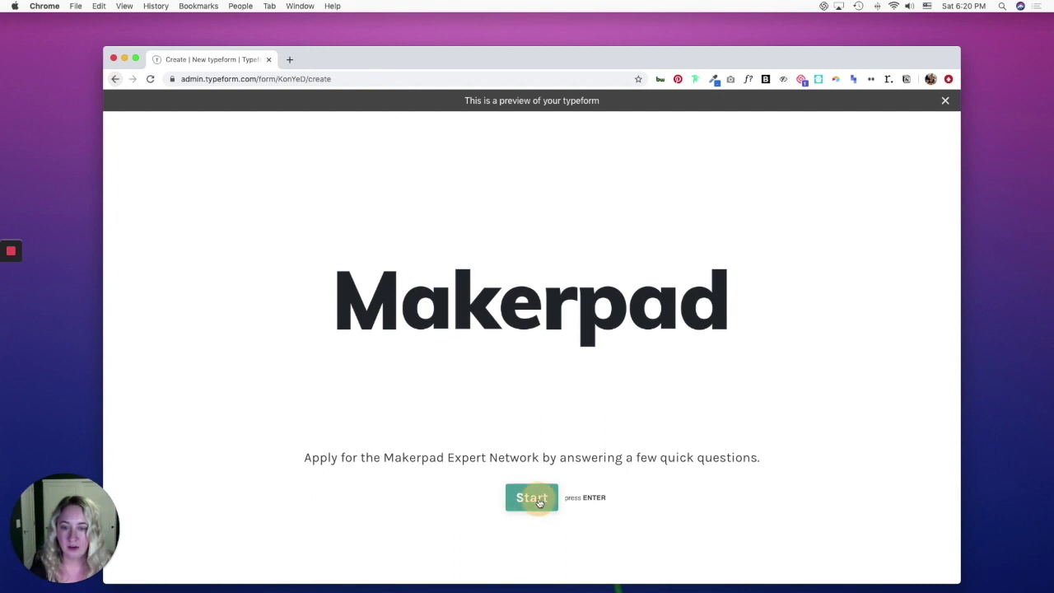
type("Amie")
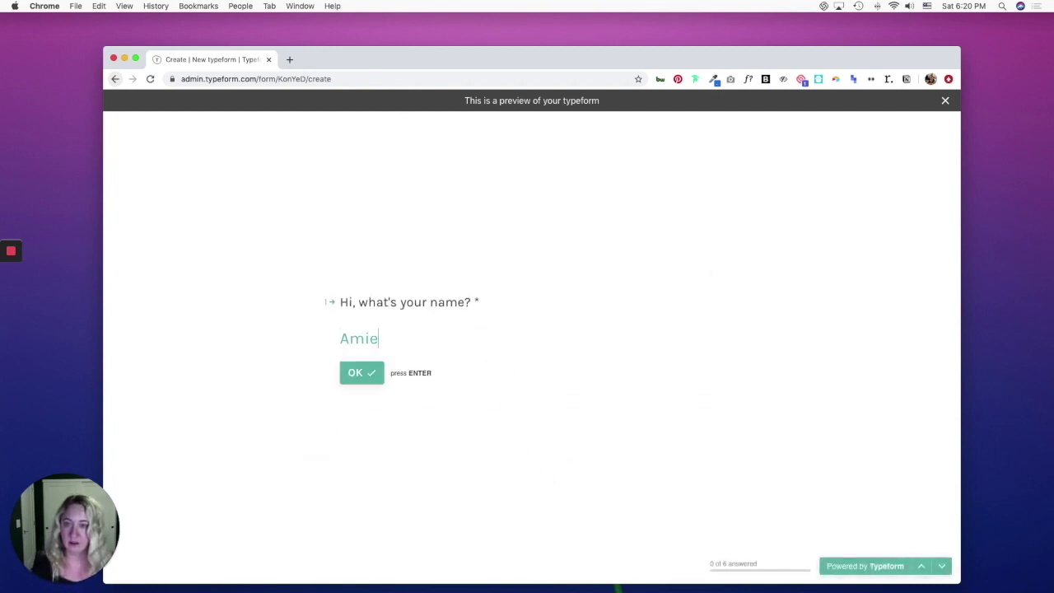
key("Return")
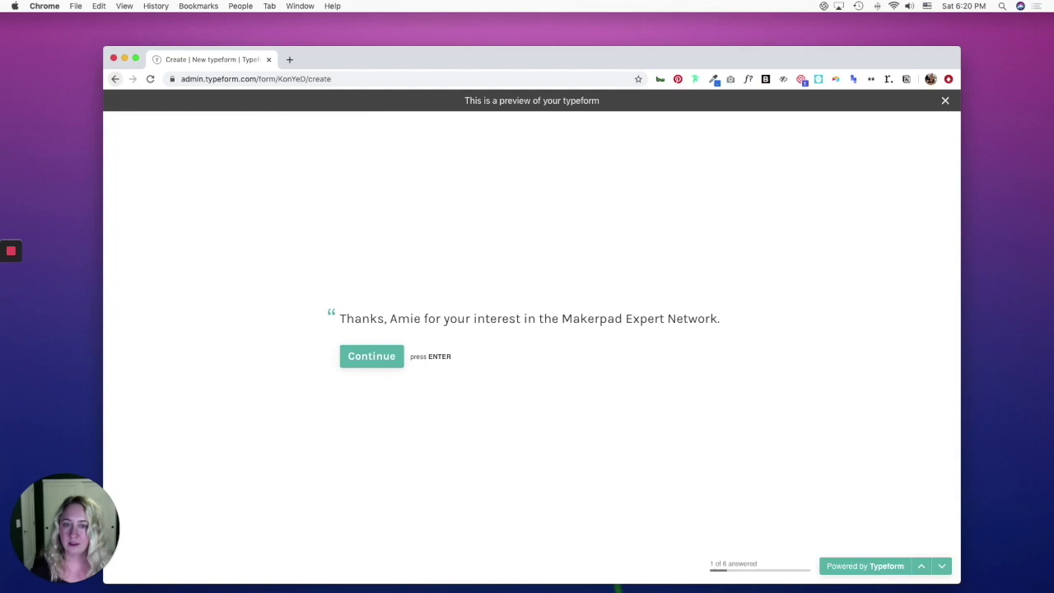
left_click(384, 357)
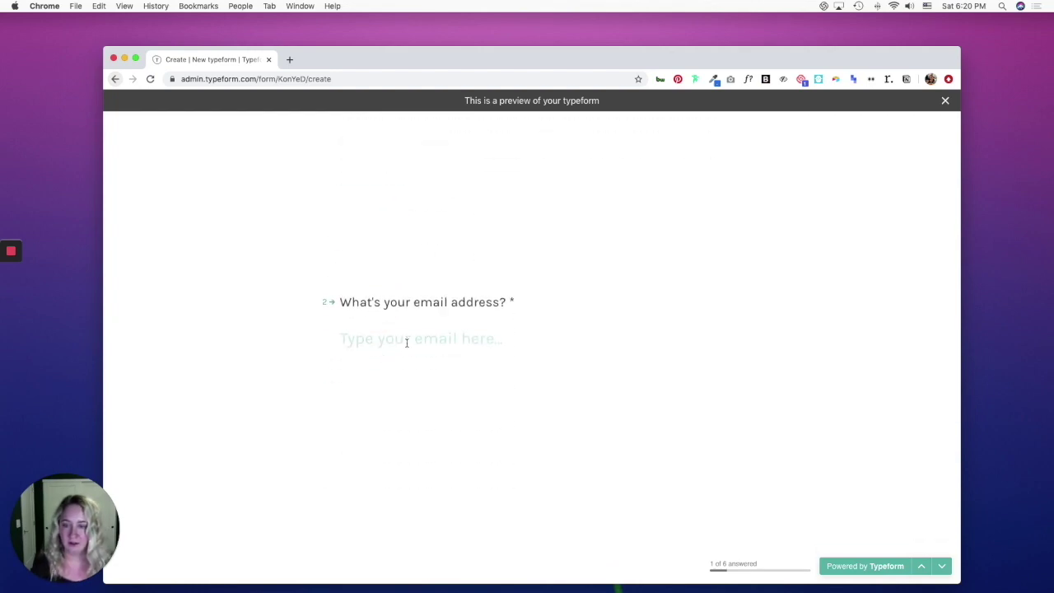
type("test@test.co")
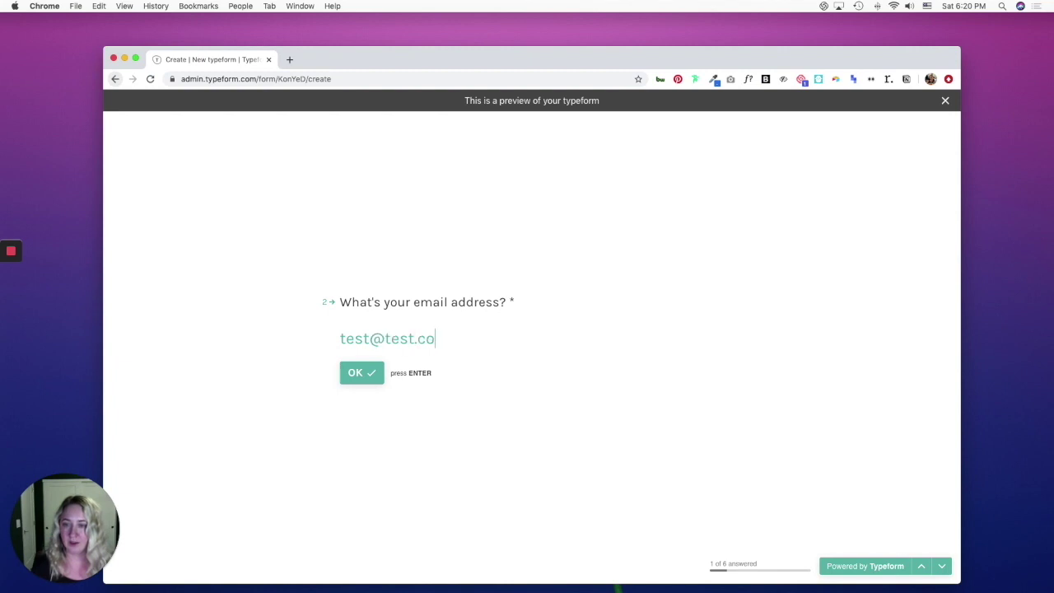
type("m")
key("Return")
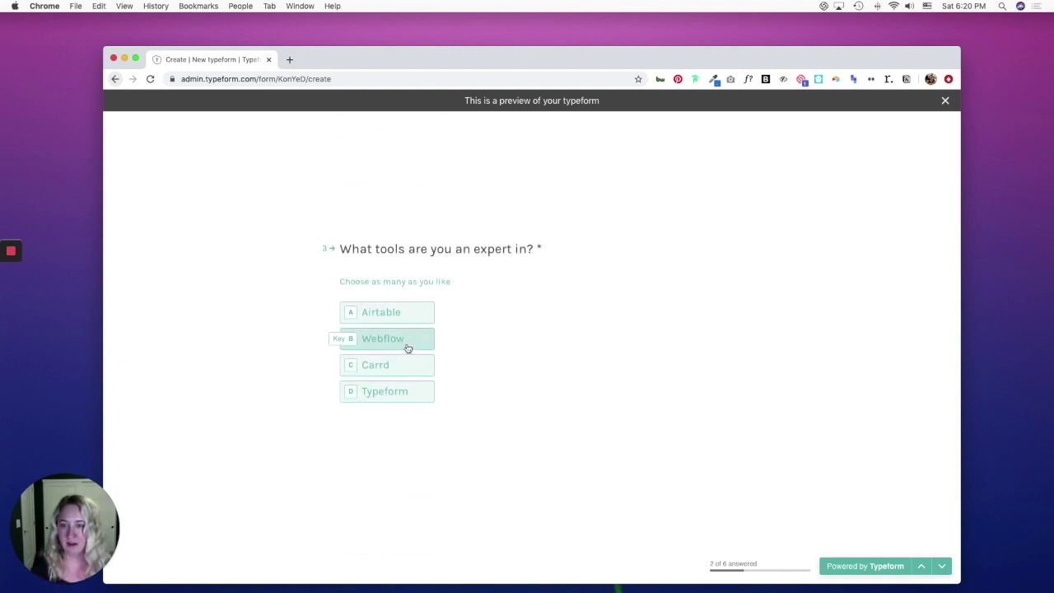
Pick Airtable, answer 'This tutorial', enter hourly rate 0, answer flexibility, and submit.
left_click(410, 318)
left_click(361, 428)
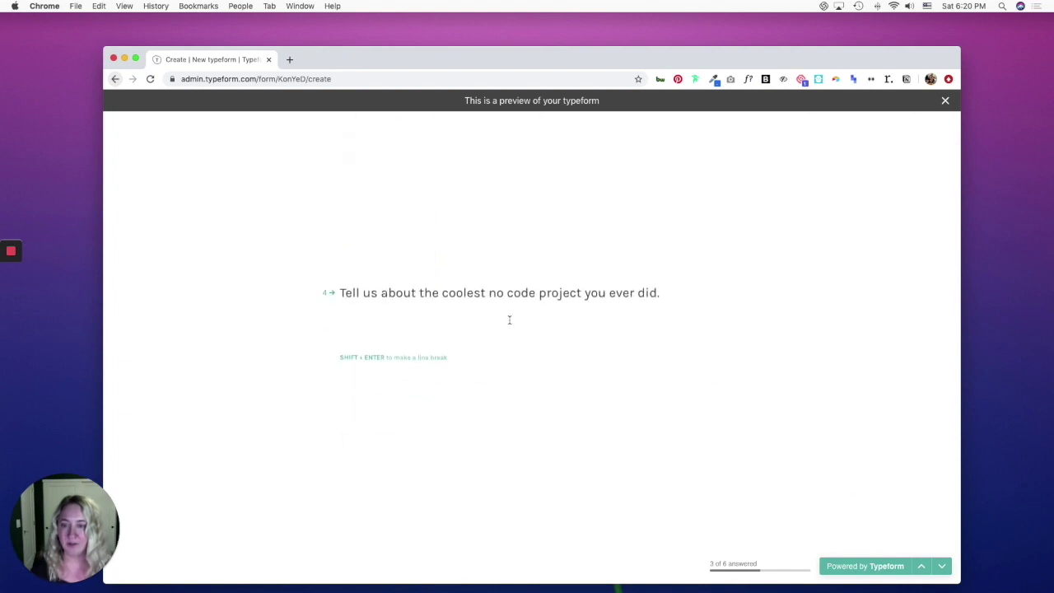
type("This tuto")
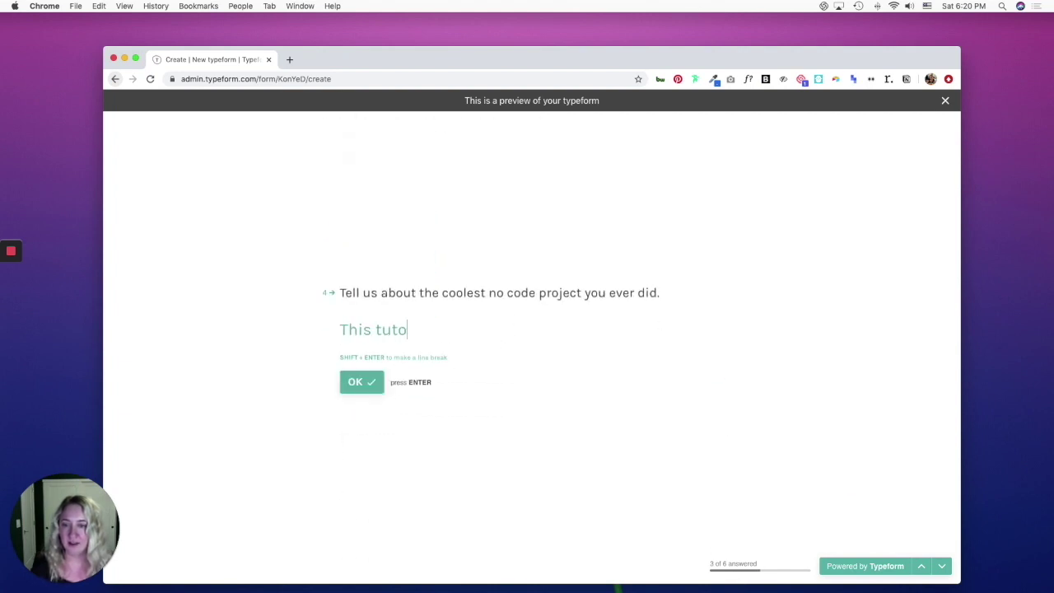
type("rial")
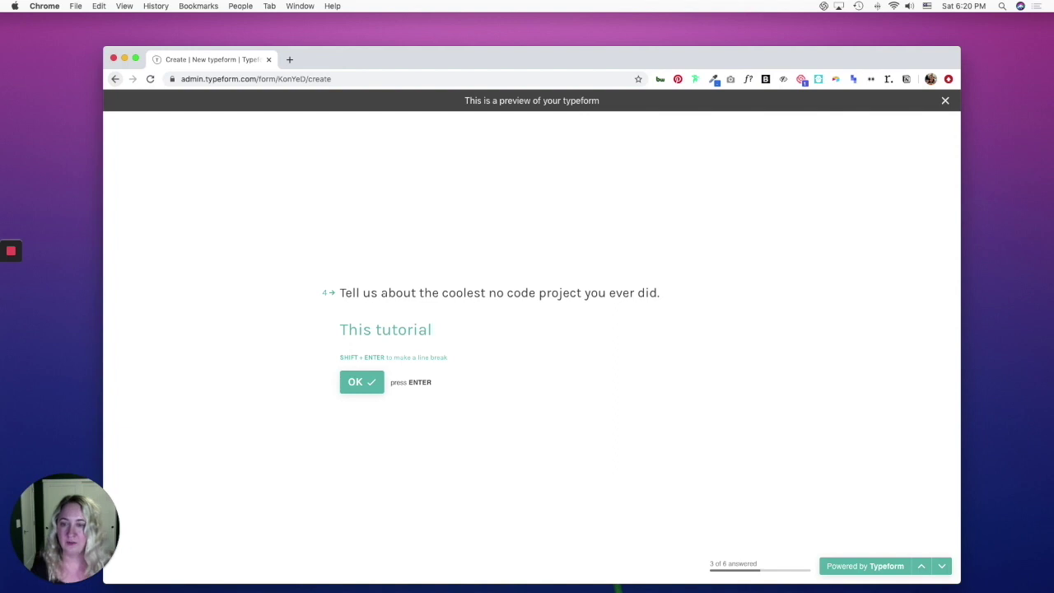
key("Return")
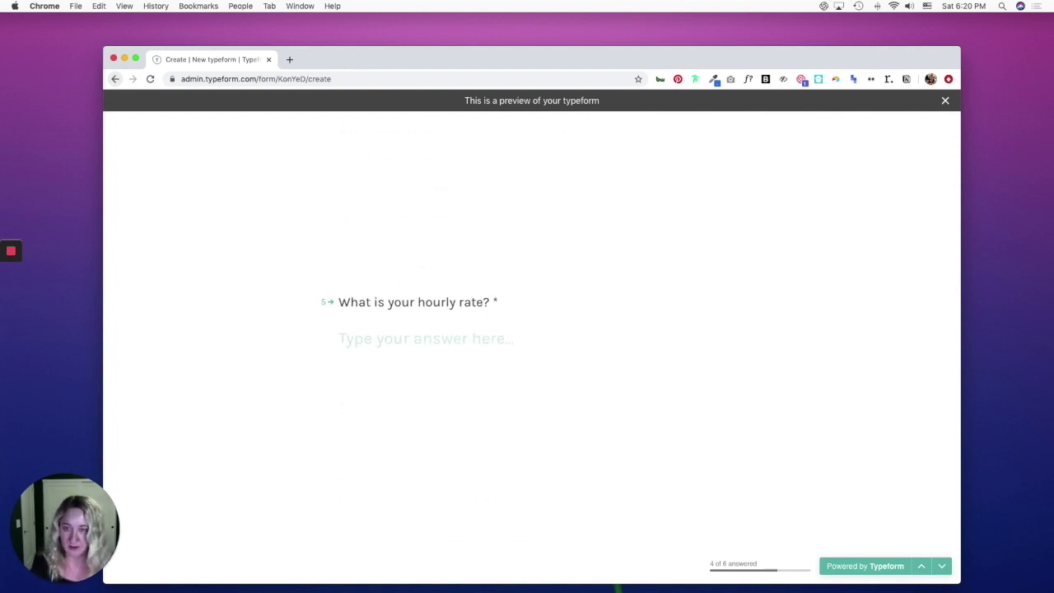
type("0")
key("Return")
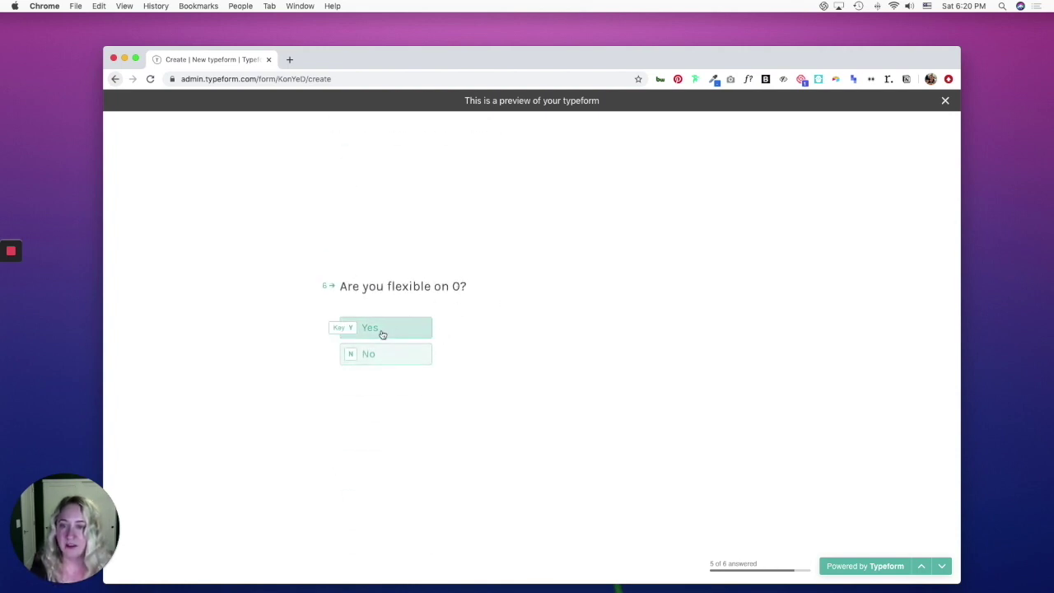
left_click(384, 355)
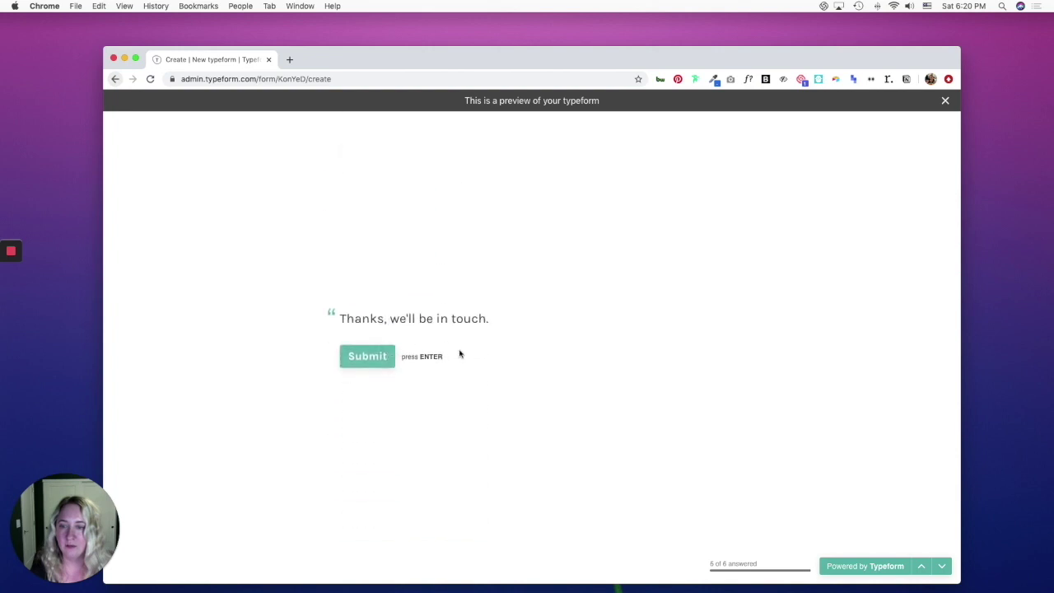
left_click(371, 360)
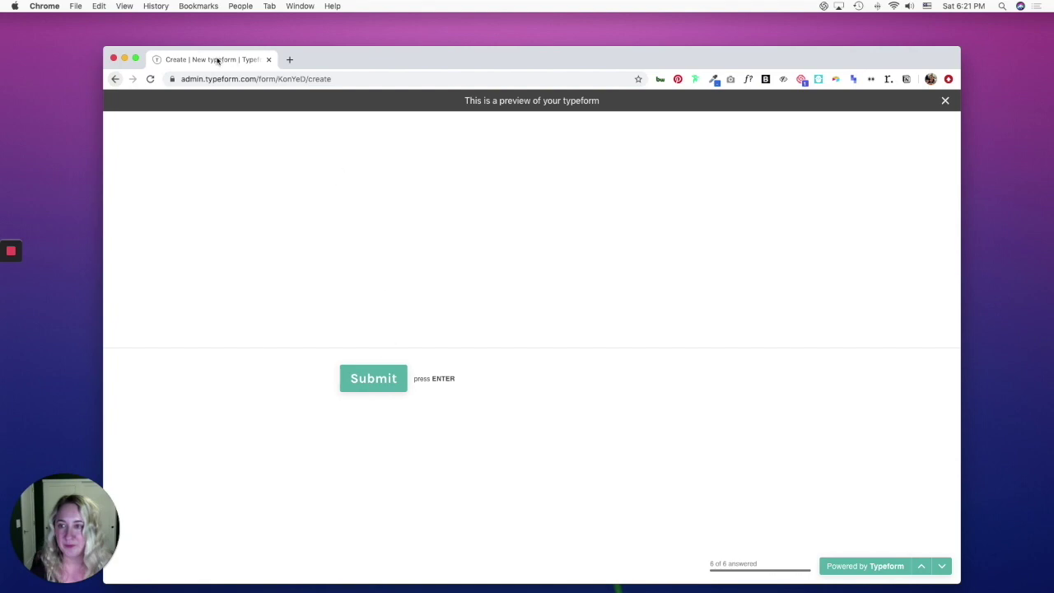
Back in the editor, insert '$' before the recalled hourly rate in question 6's title.
left_click(943, 101)
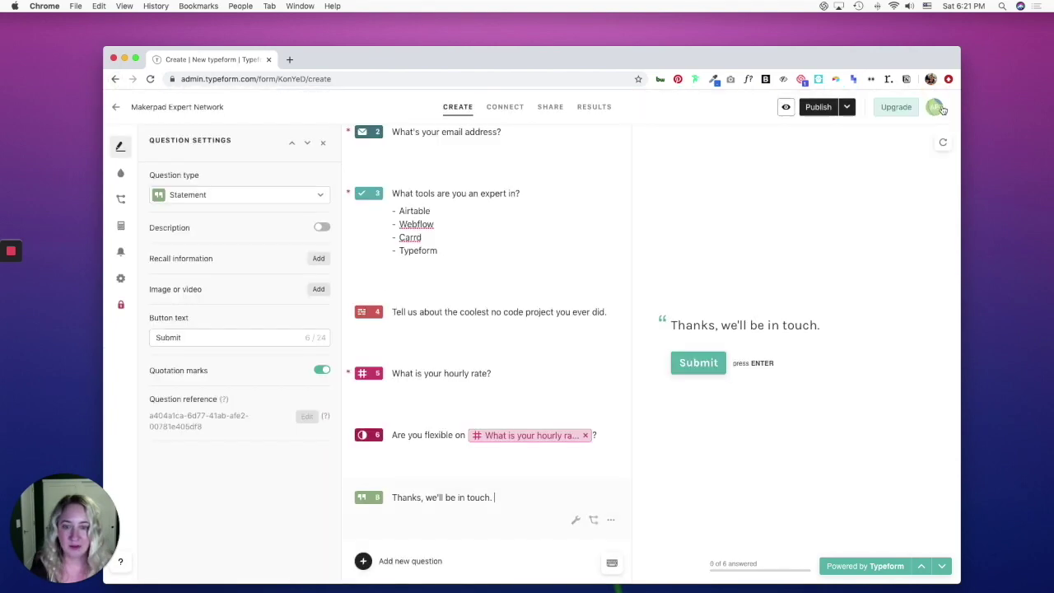
left_click(497, 452)
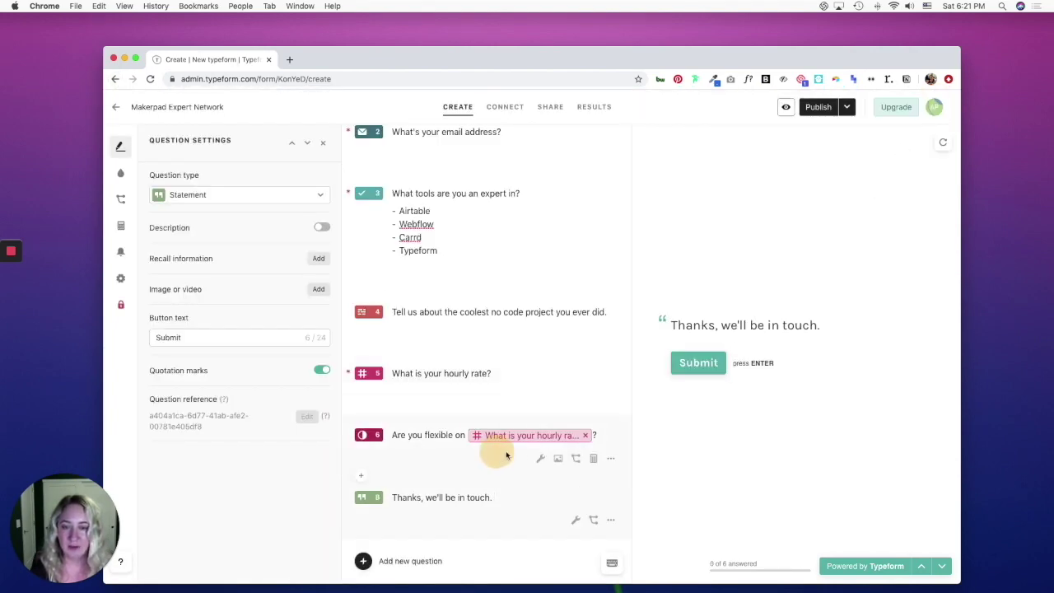
left_click(494, 411)
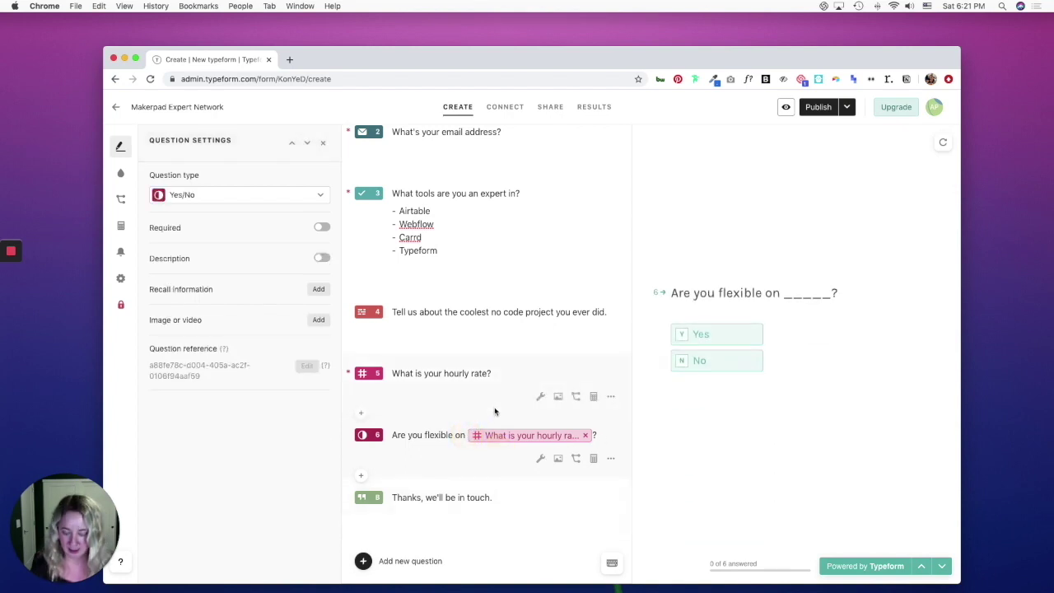
type("$")
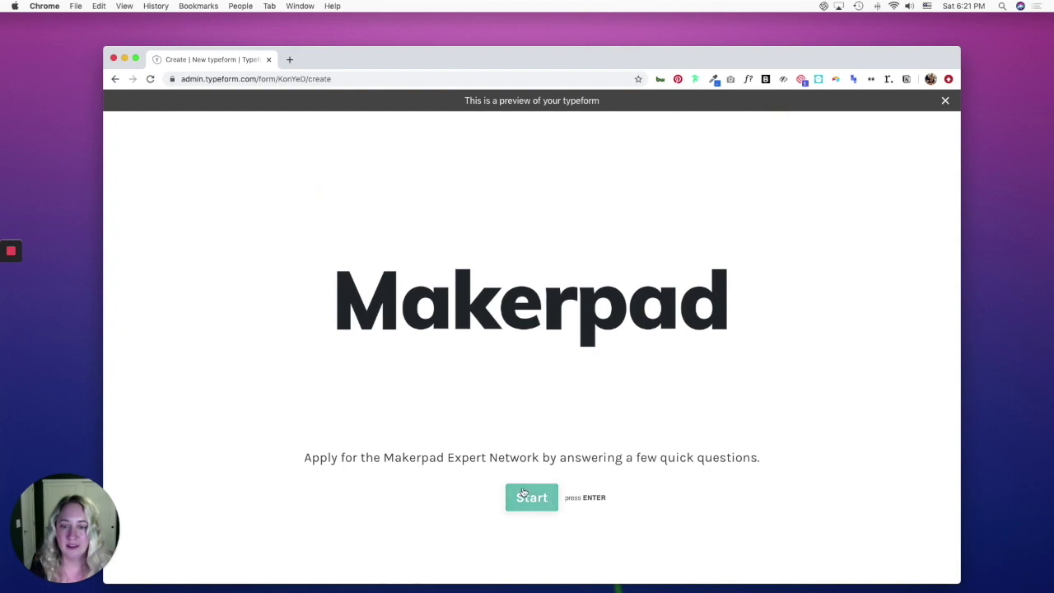
Restart the preview, entering 'test' as the name and a corrected test Gmail address.
left_click(546, 497)
type("test")
key("Return")
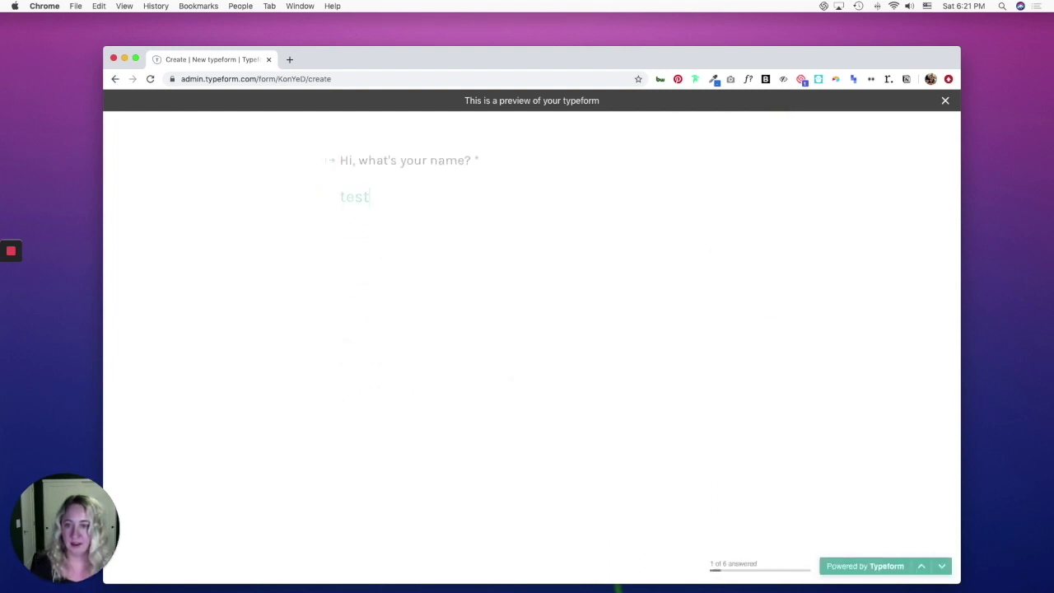
key("Return")
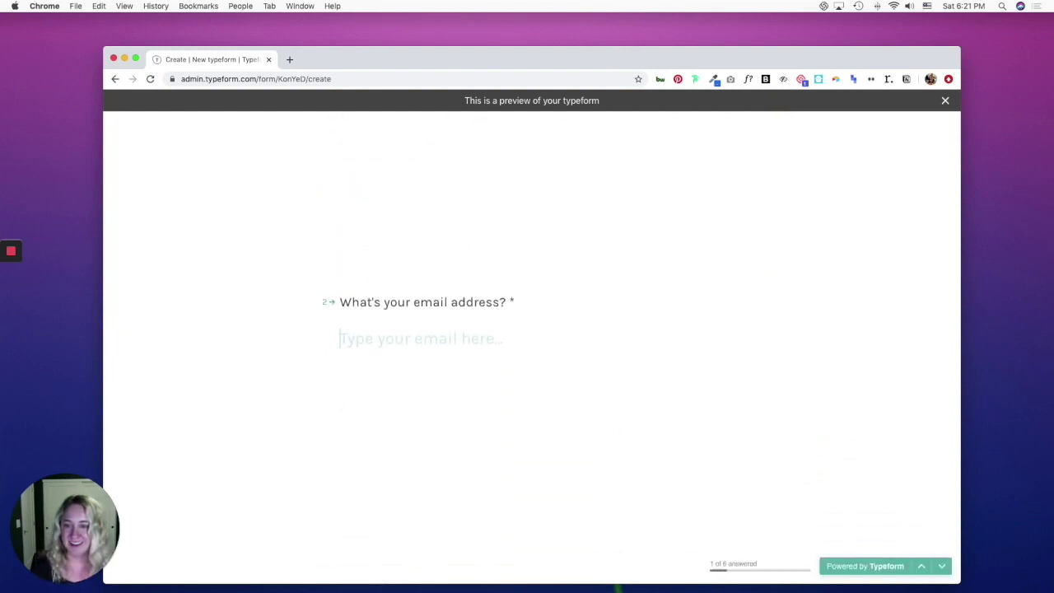
type("test")
key("Return")
key("BackSpace")
type("t")
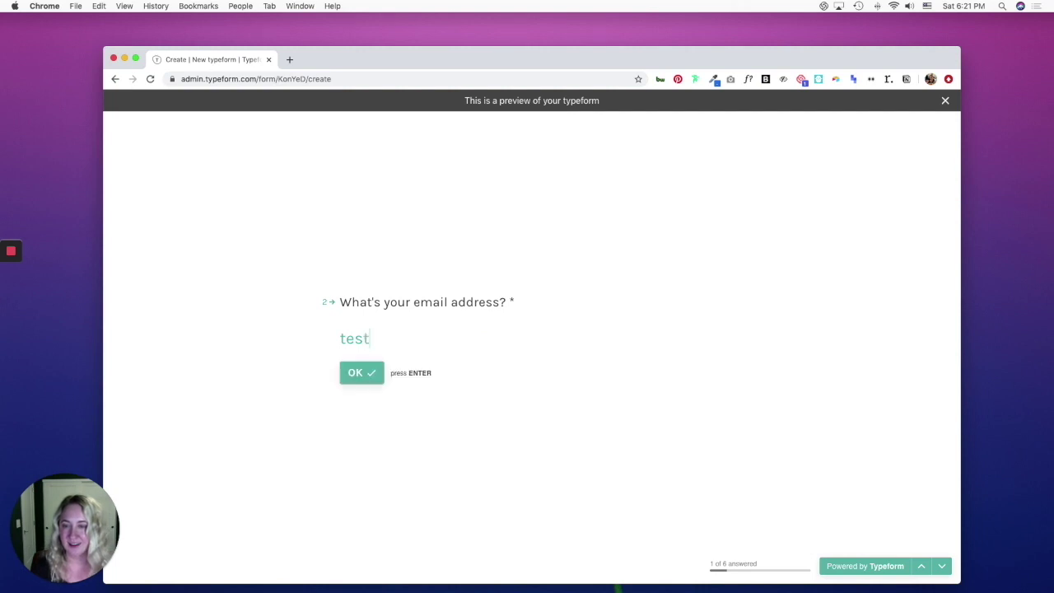
type("@gmail.")
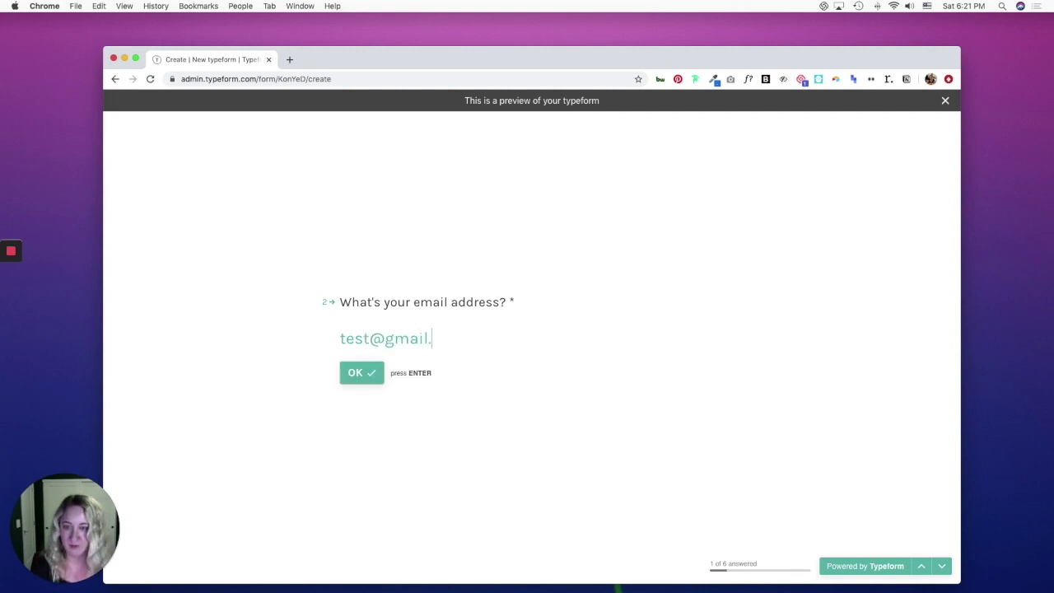
type("com")
key("Return")
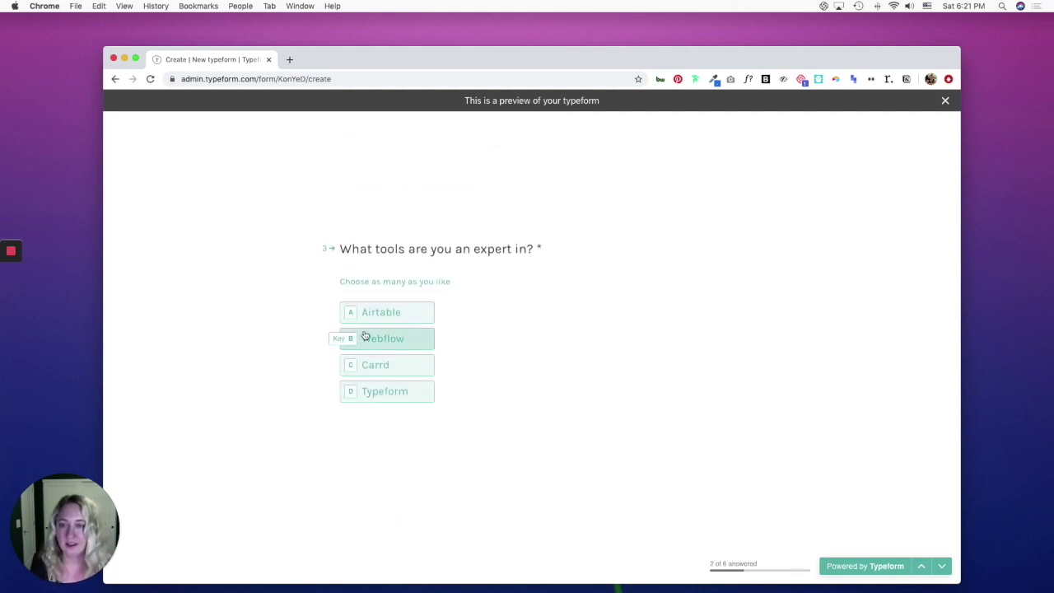
Choose Airtable, answer 'hi', rate 0, answer No, submit, and close the preview.
left_click(372, 311)
key("Return")
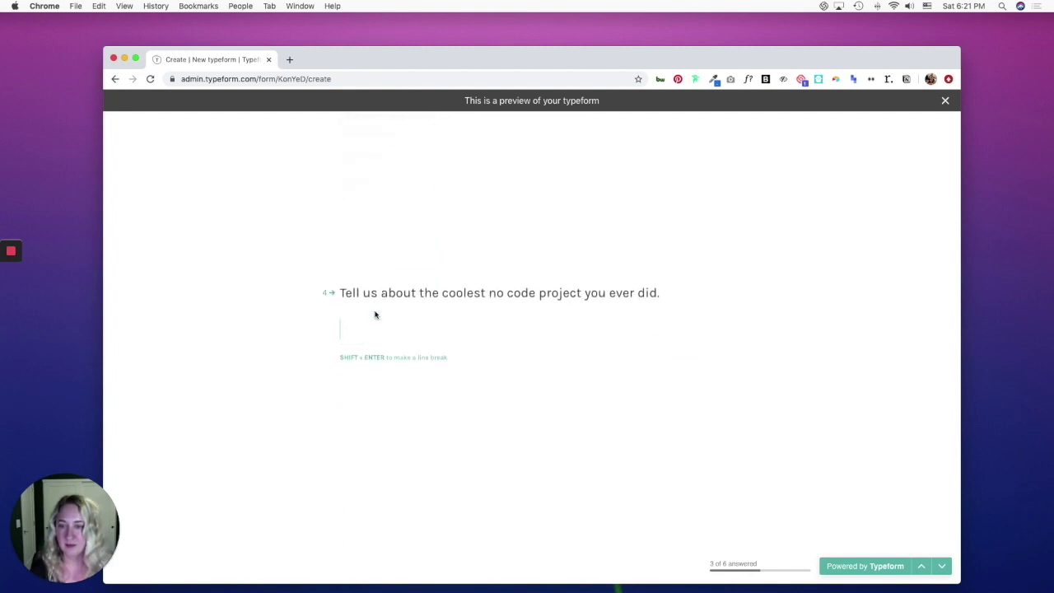
type("hi")
key("Return")
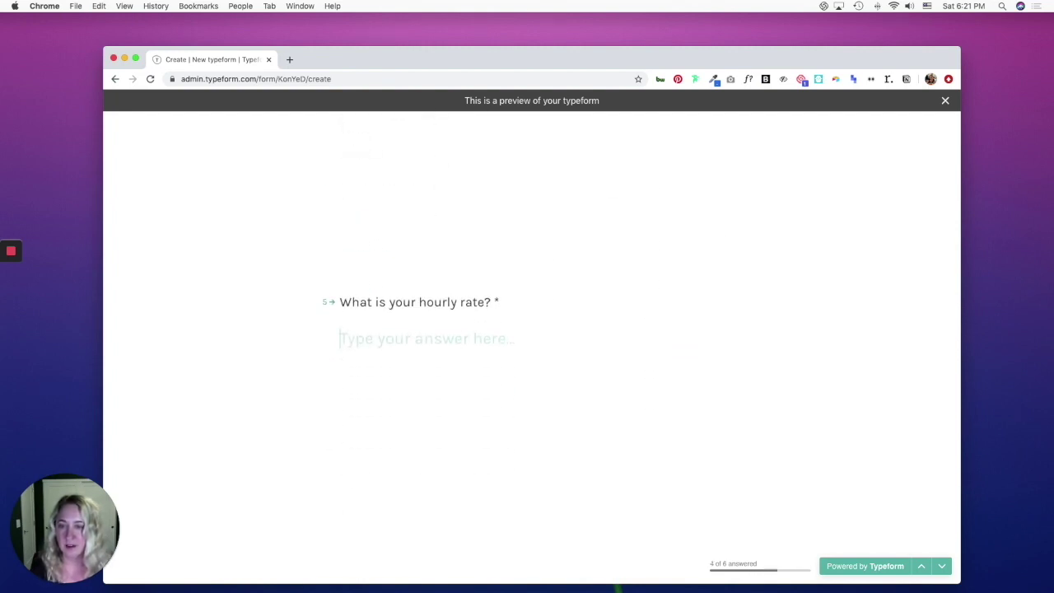
type("0")
key("Return")
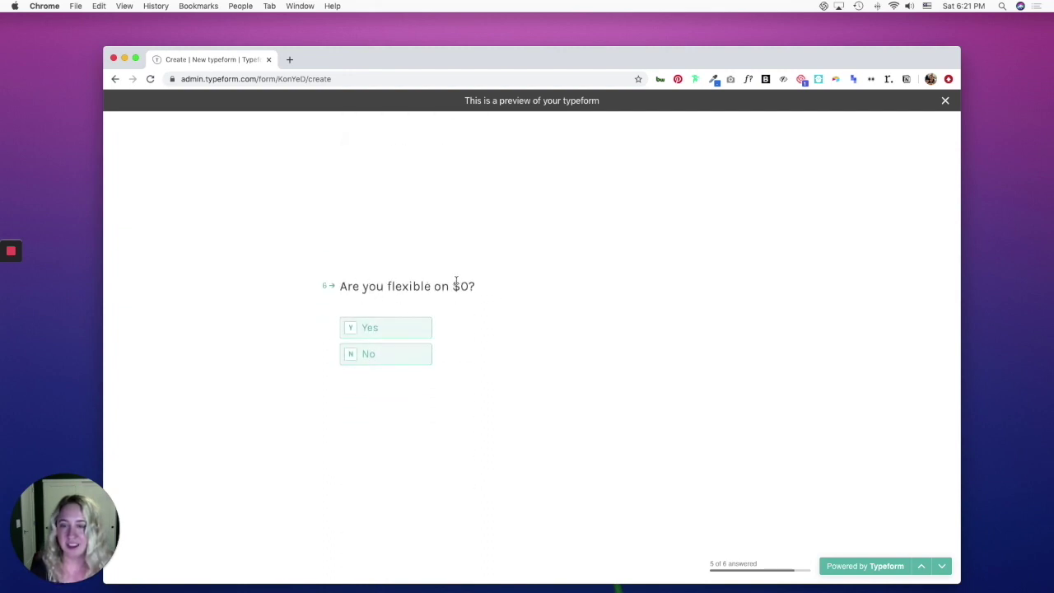
left_click(390, 354)
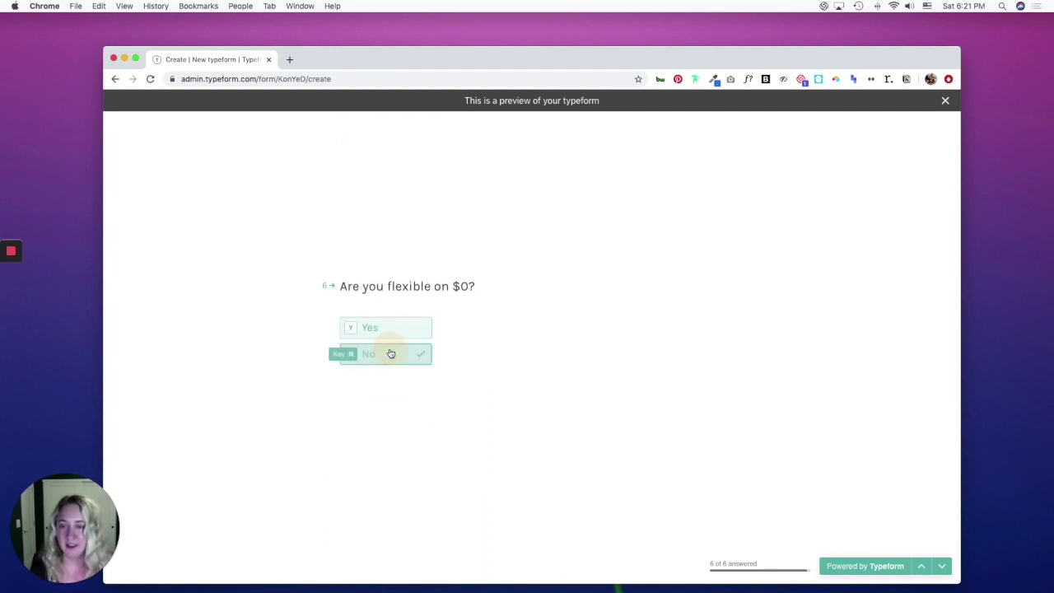
left_click(371, 362)
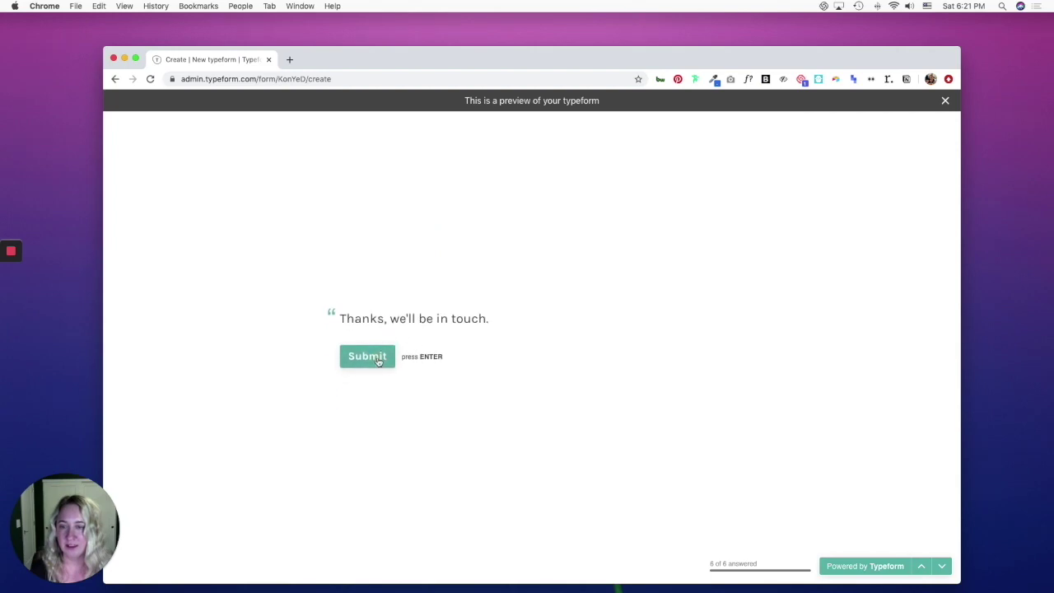
left_click(945, 101)
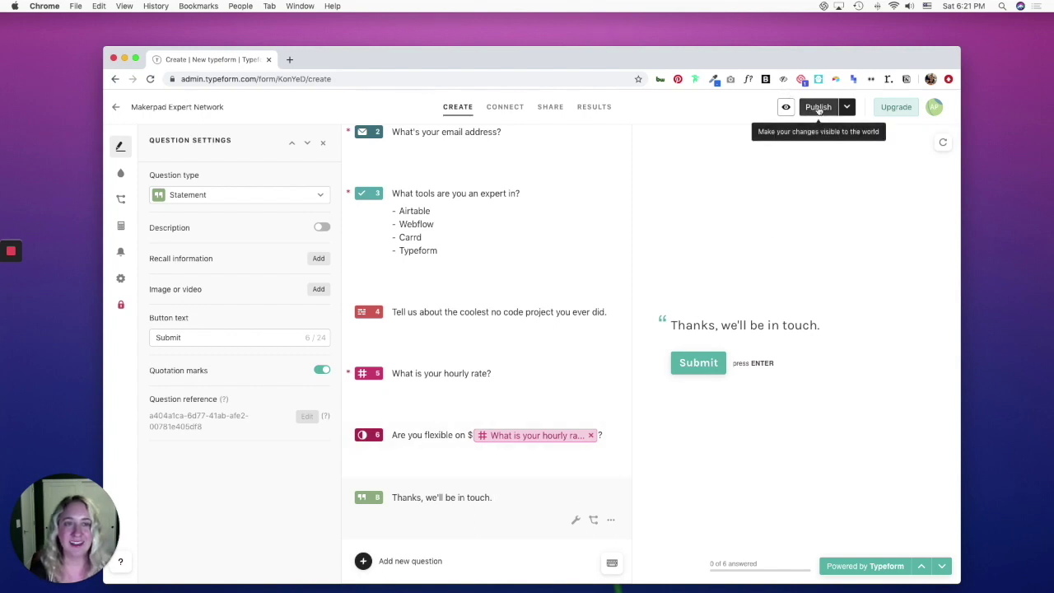
Publish the Makerpad Expert Network form from the builder.
left_click(818, 107)
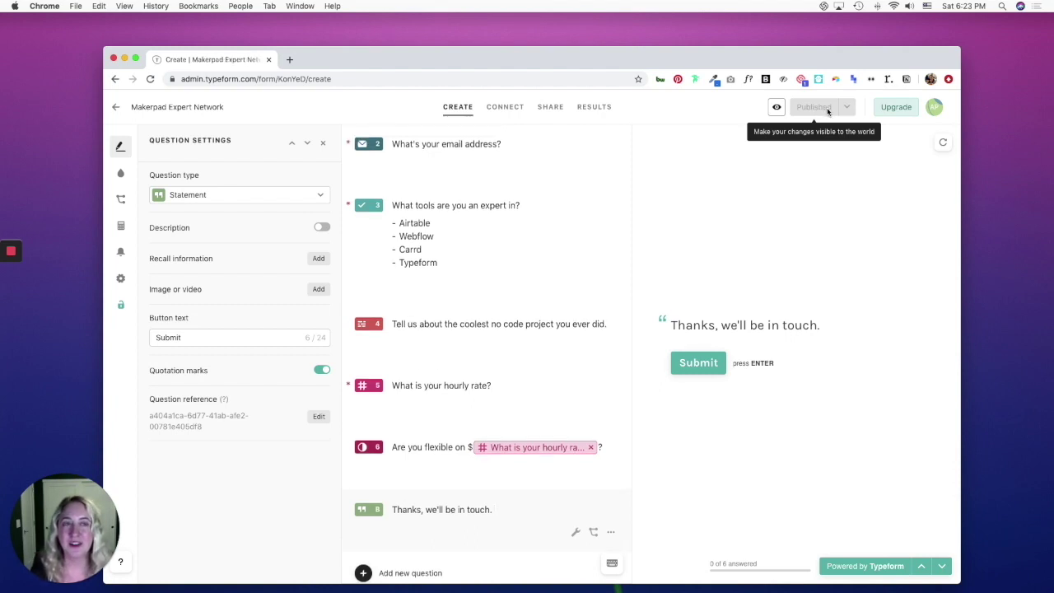
Choose a Standard web-page embed with Seamless mode on and generate its embed code.
left_click(549, 107)
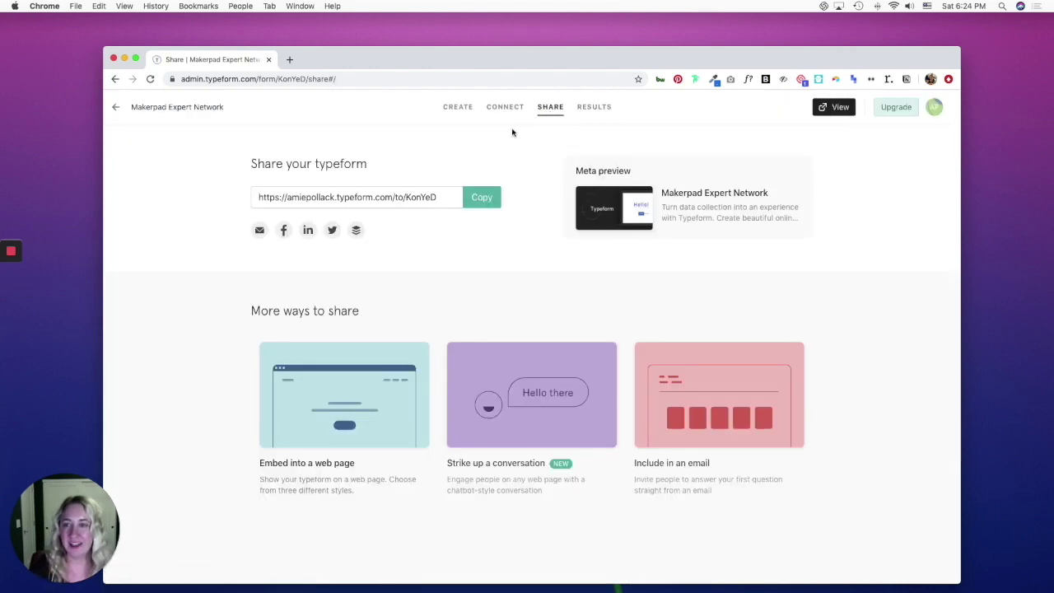
left_click(343, 398)
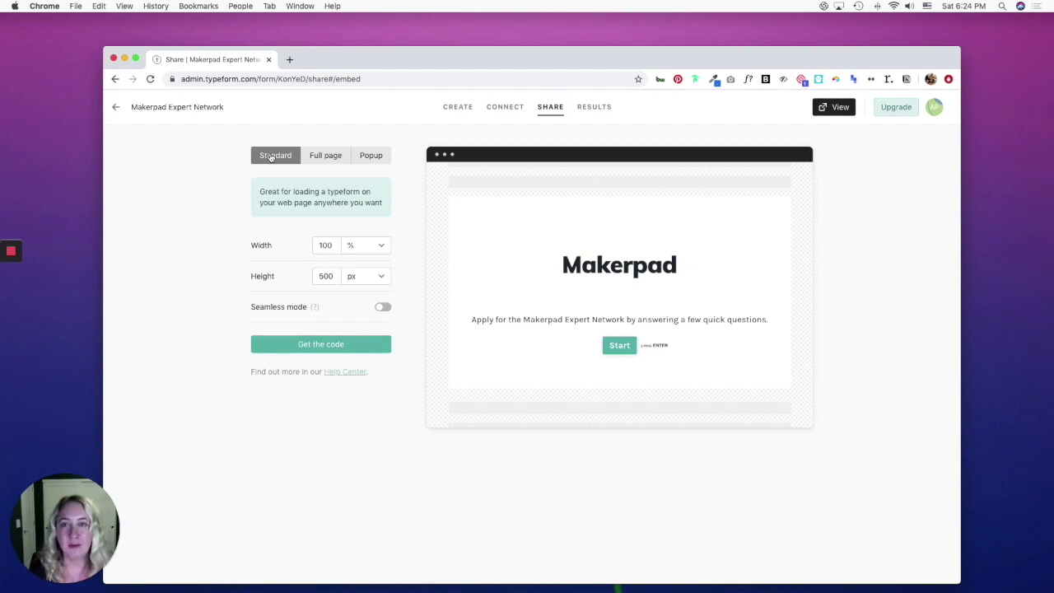
left_click(321, 155)
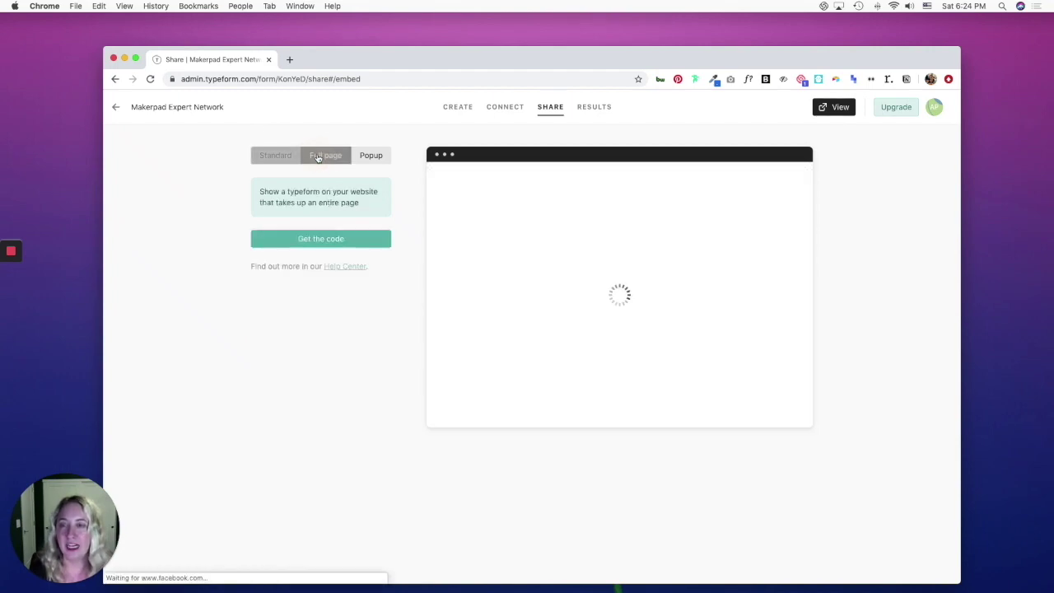
left_click(370, 156)
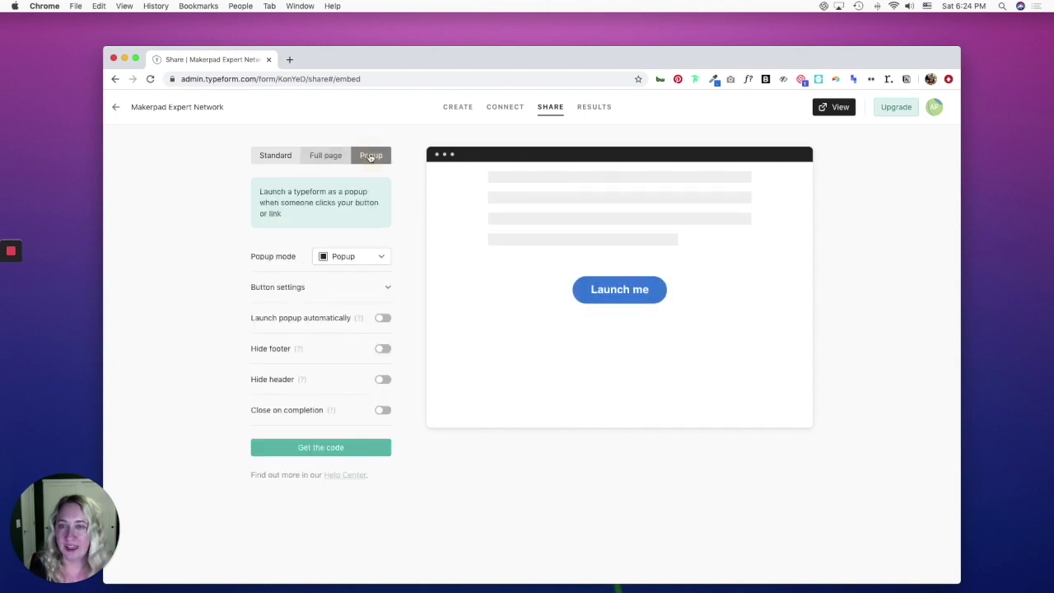
left_click(280, 156)
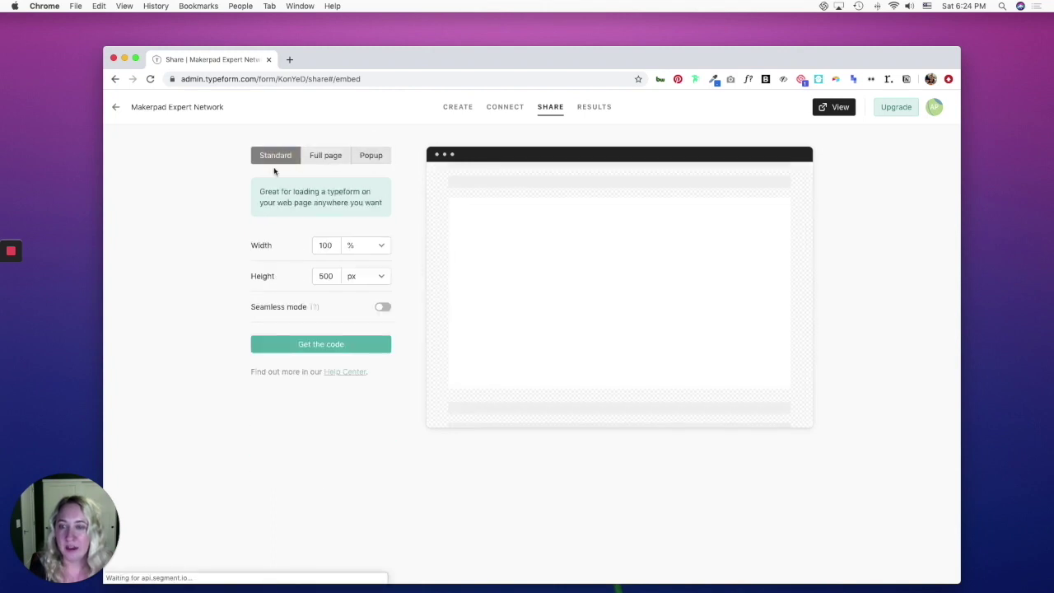
left_click(384, 307)
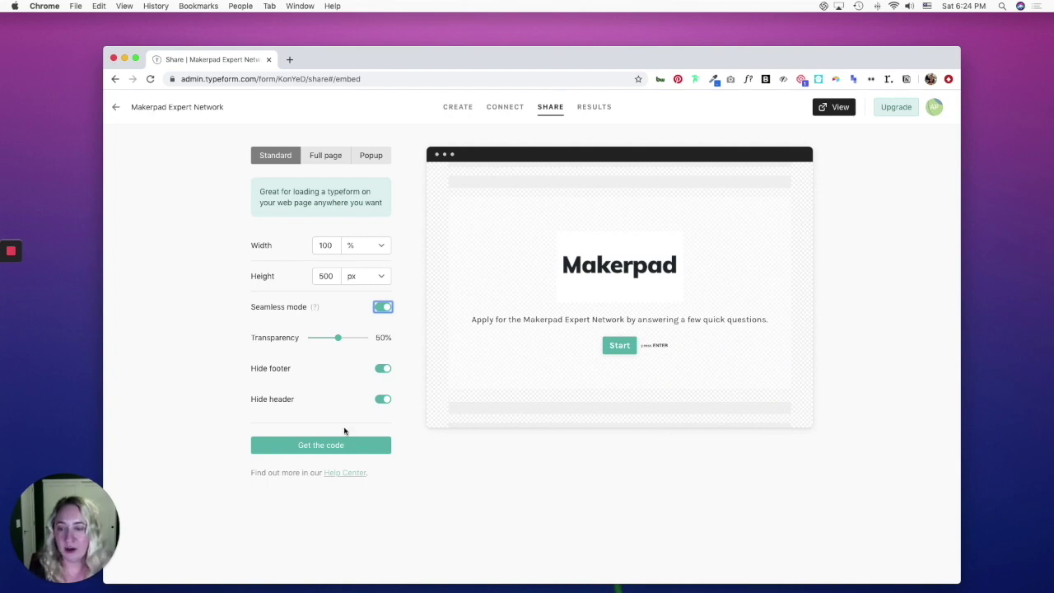
left_click(321, 448)
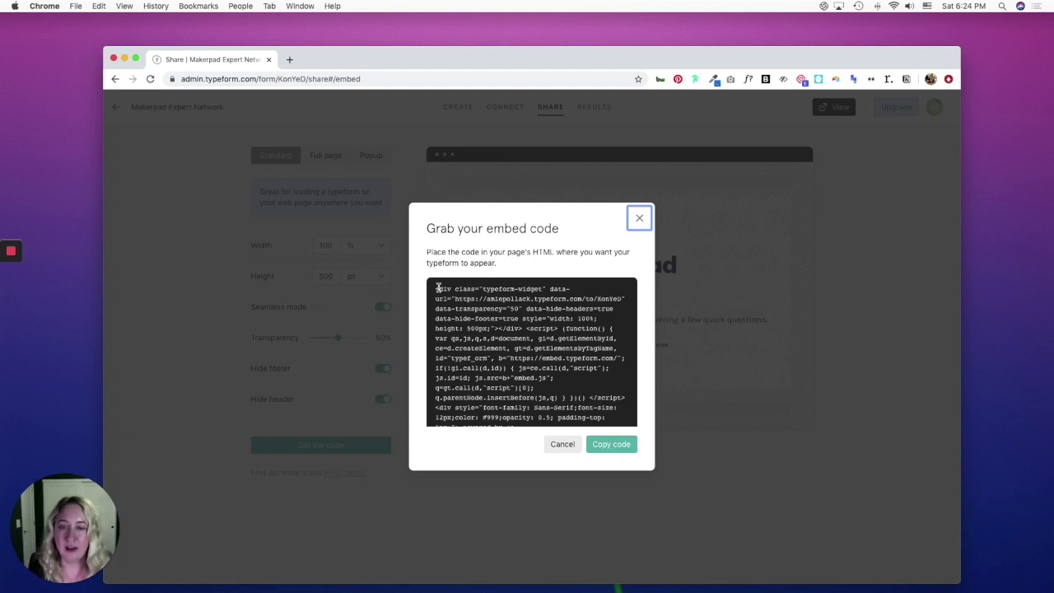
Select the full embed code, close the code window, and open the Results page.
left_click_drag(437, 288, 607, 440)
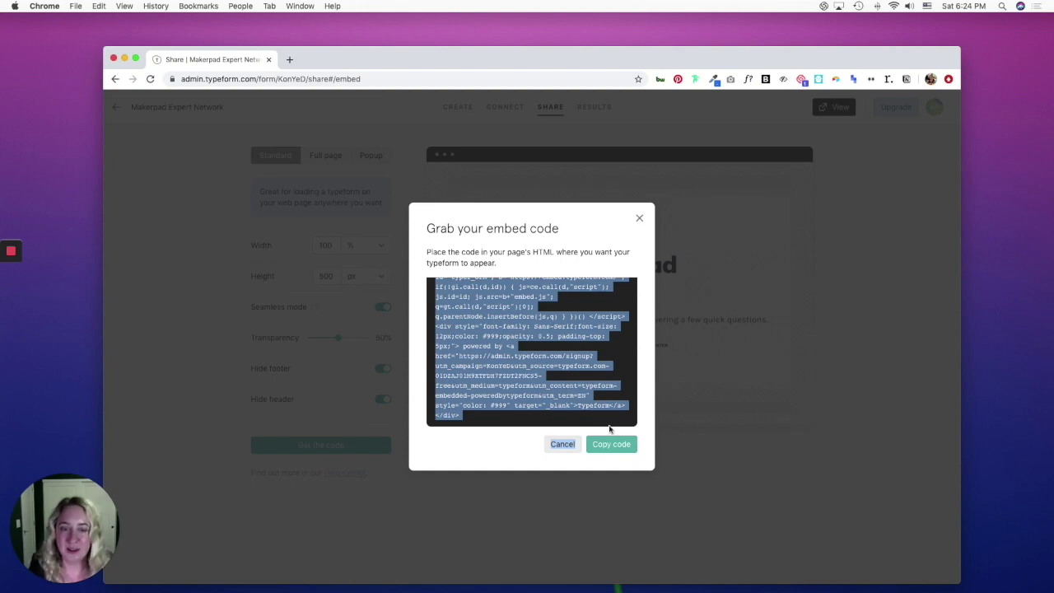
left_click(638, 218)
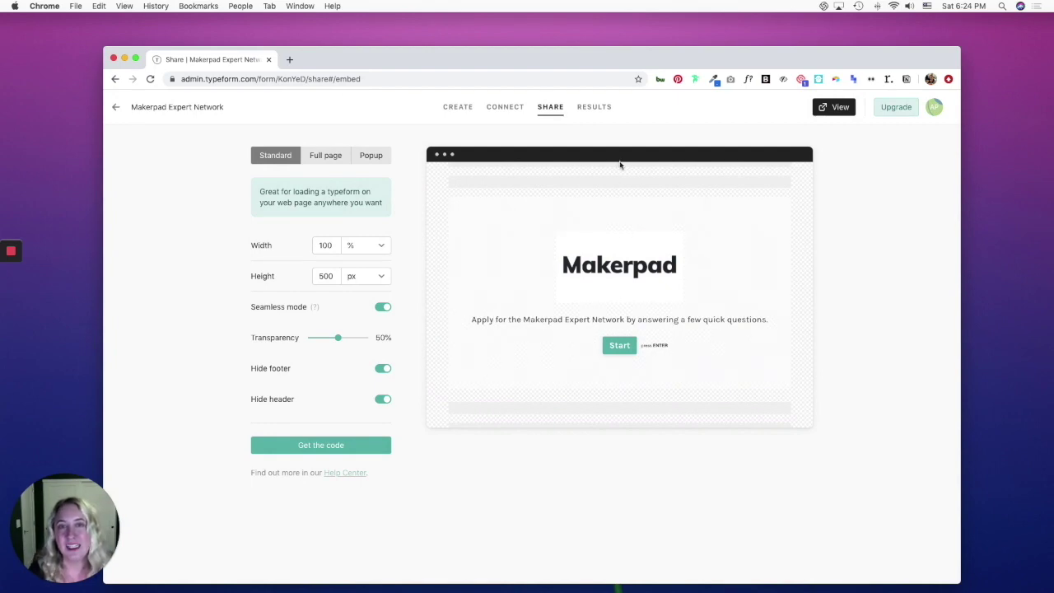
left_click(593, 108)
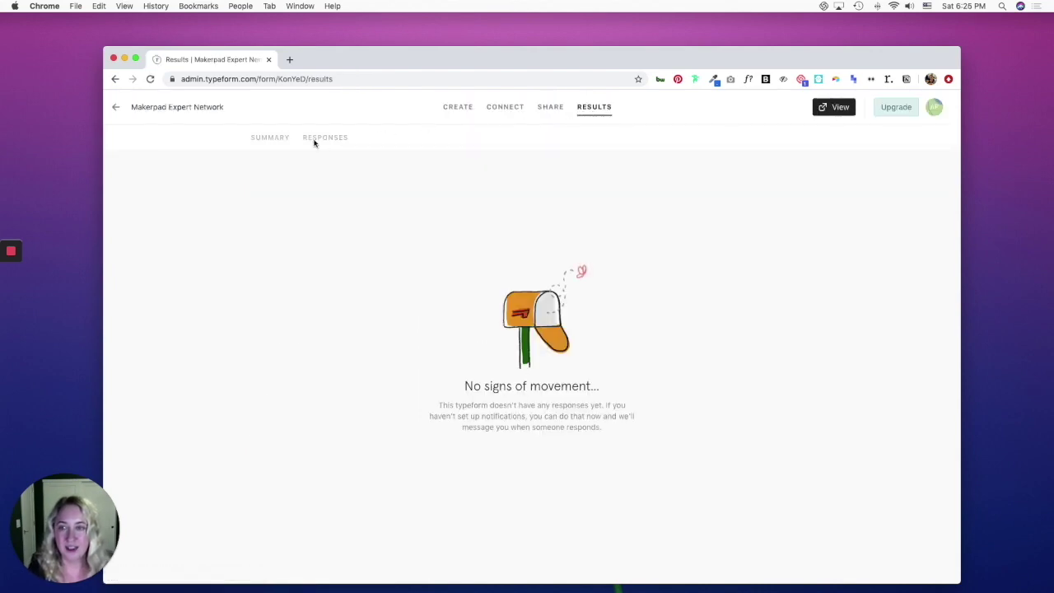
Open the Connect integrations and start the Google Sheets connection.
left_click(504, 107)
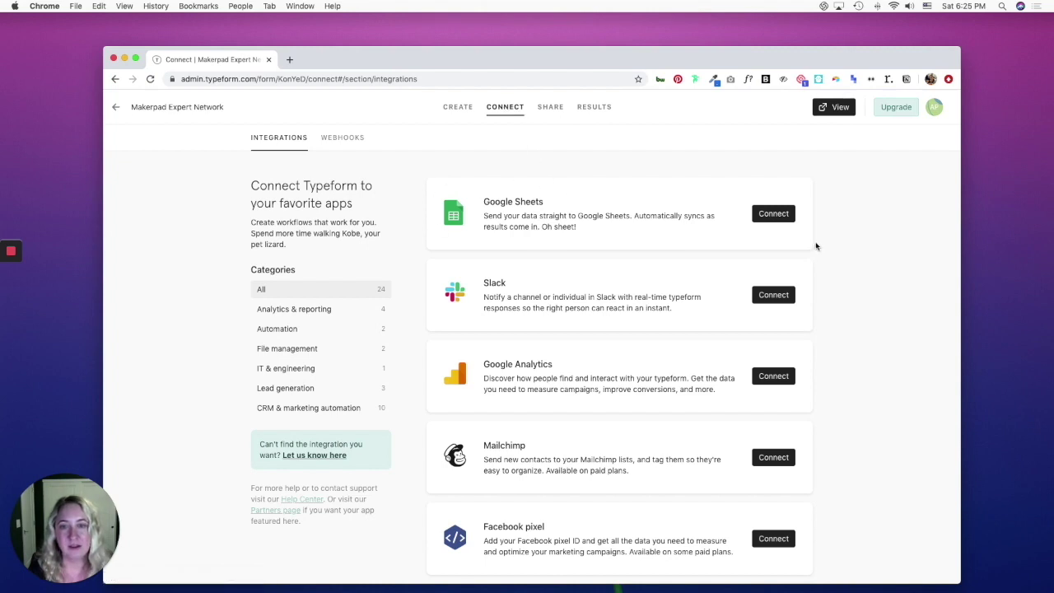
left_click(773, 216)
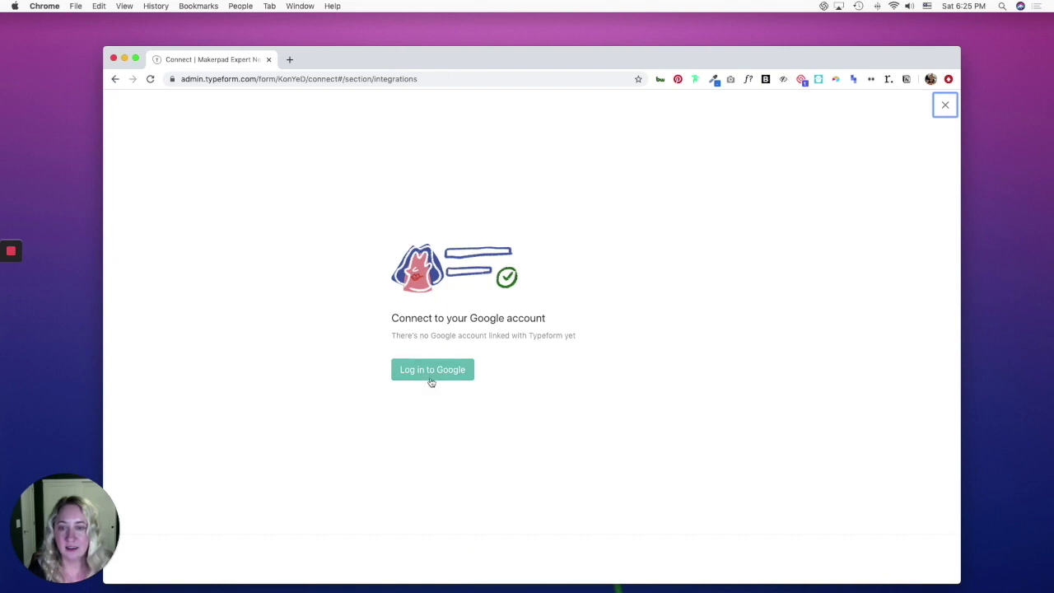
Authorize Google, create a new 'Makerpad Application' sheet, and activate the integration.
left_click(432, 373)
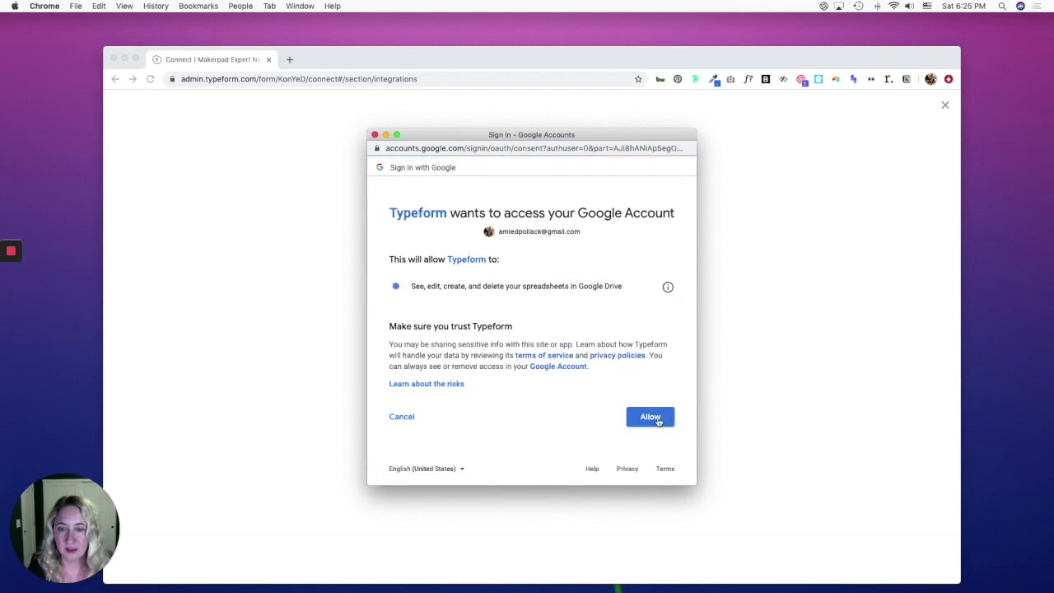
left_click(650, 416)
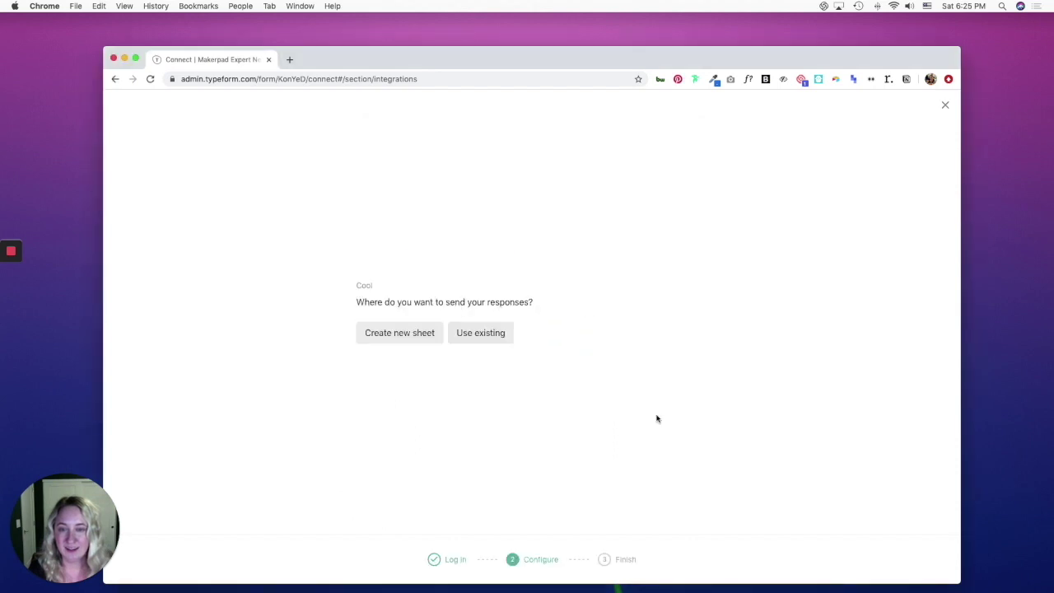
left_click(401, 333)
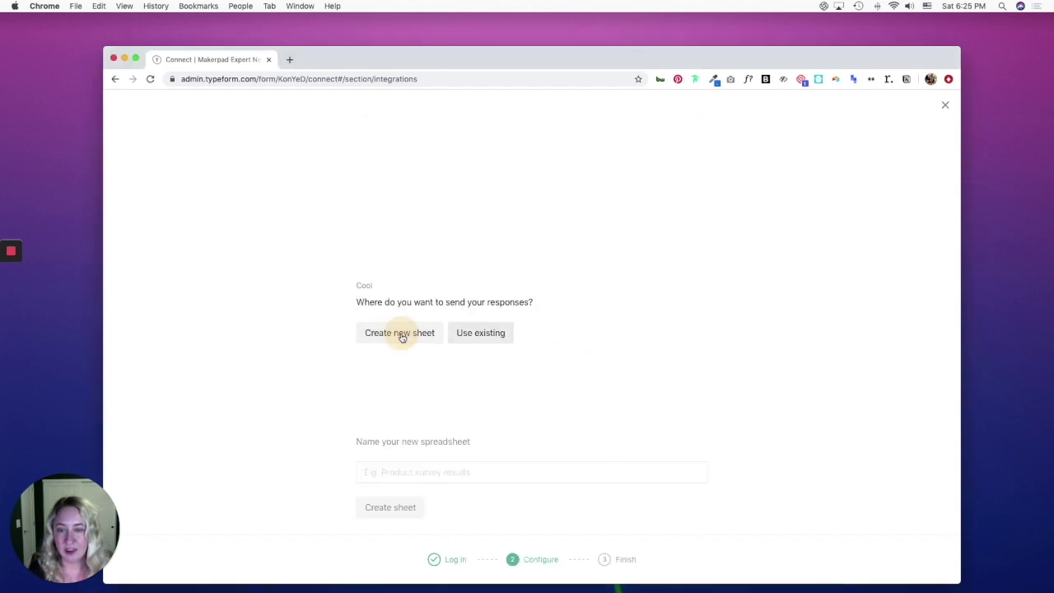
left_click(412, 311)
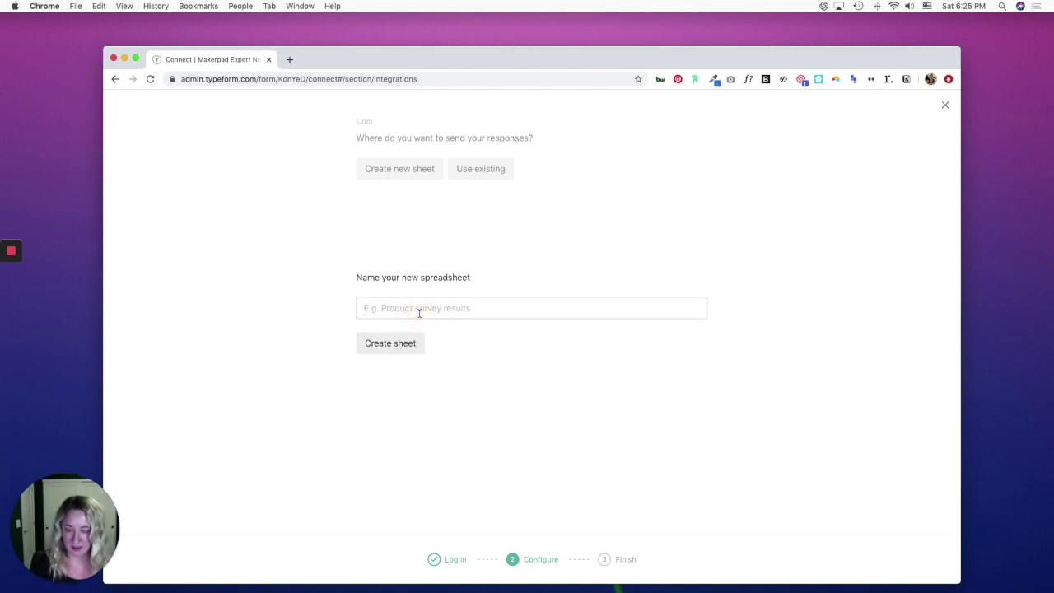
type("Makerpad Ap")
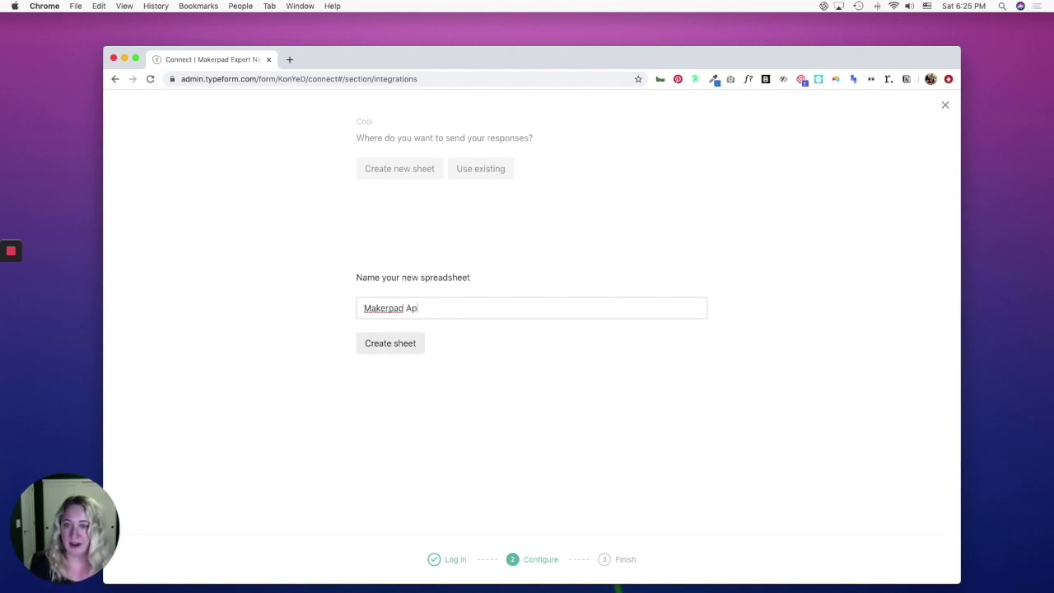
type("plication")
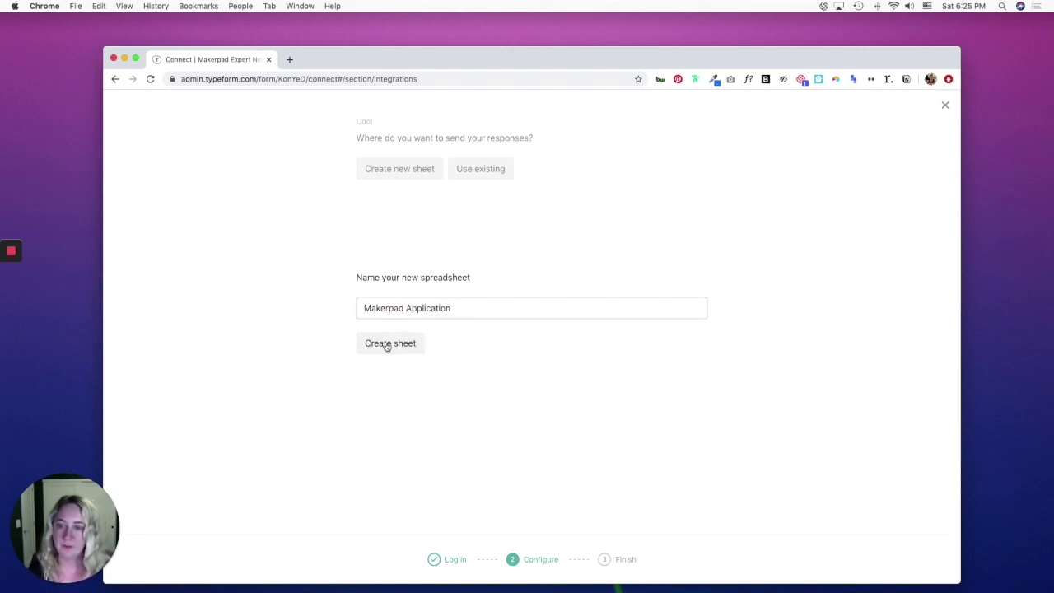
left_click(387, 343)
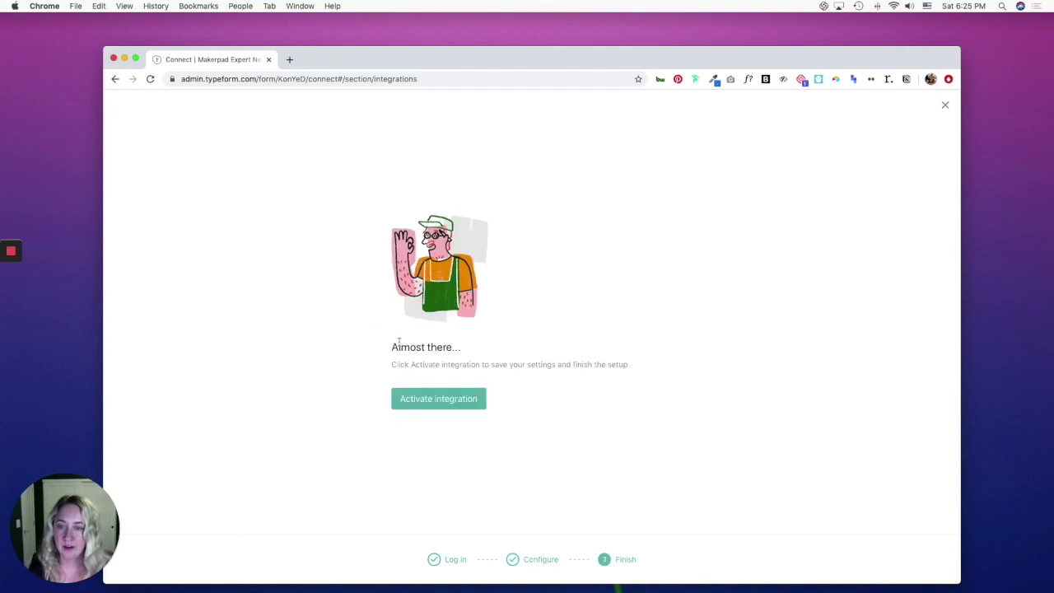
left_click(443, 401)
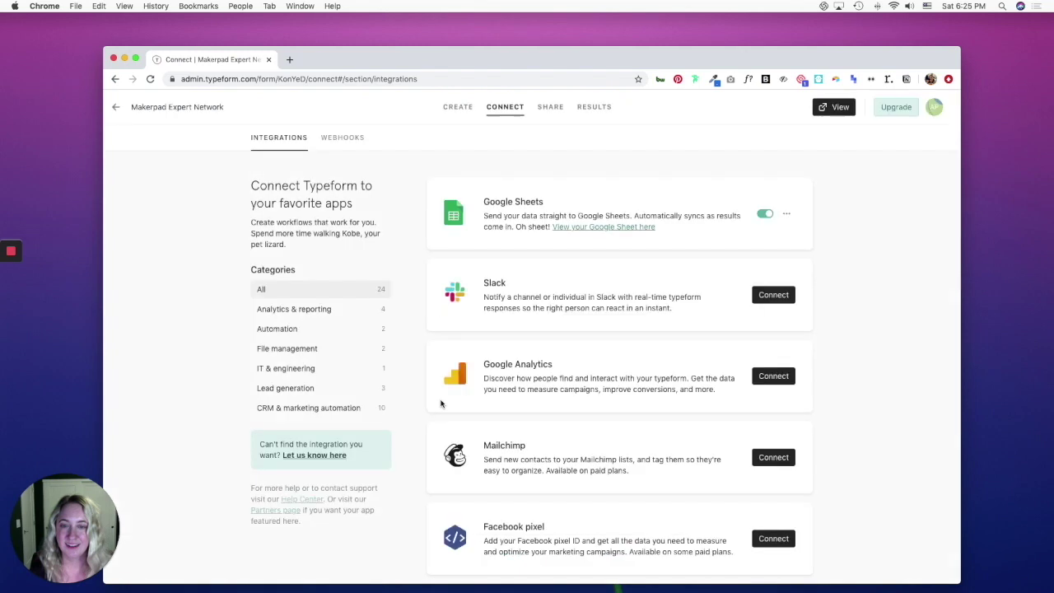
Open the linked Makerpad Application Google Sheet from the Google Sheets integration in a new tab.
left_click(611, 227)
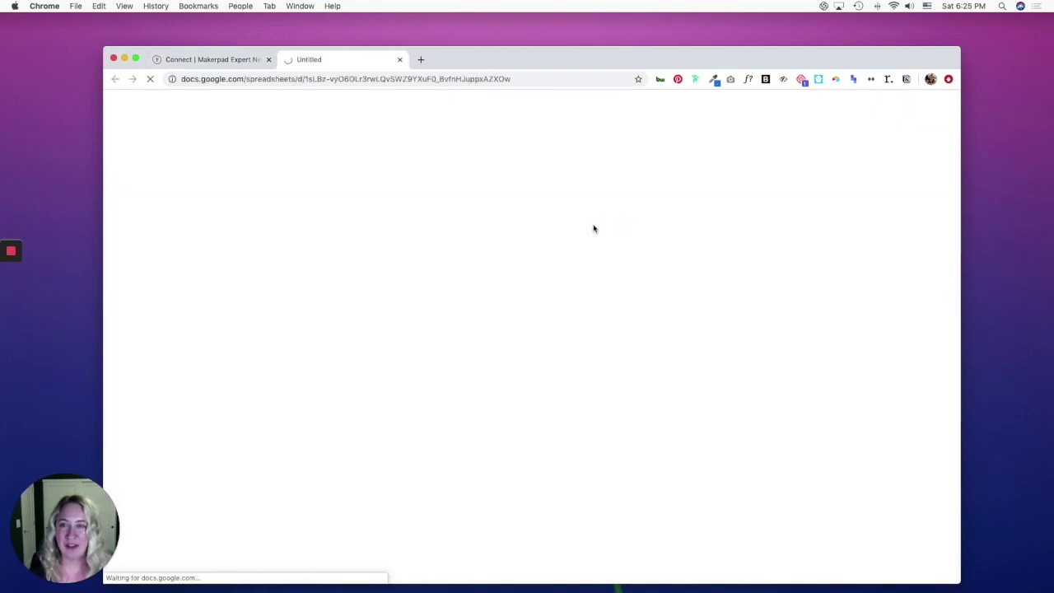